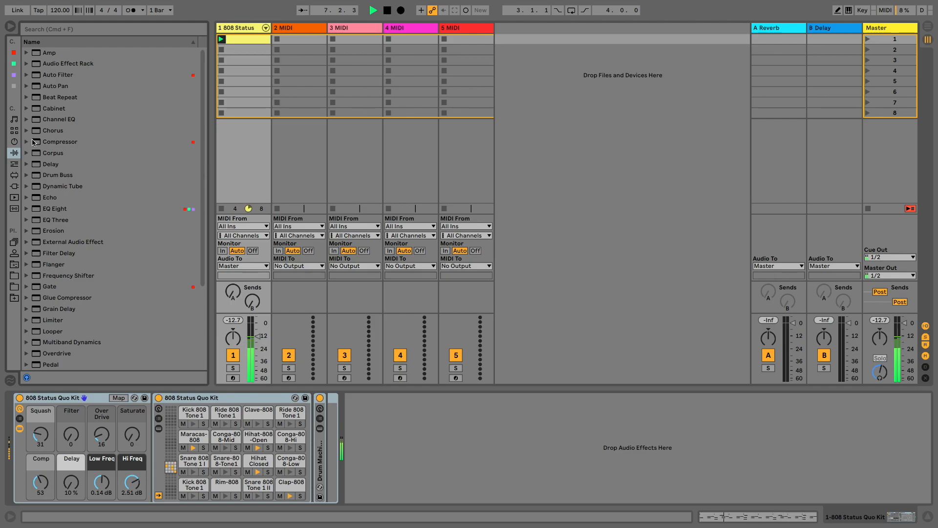
Step: Add an Audio Effect Rack after the 808 Status Quo Kit and create a chain in it
click(14, 154)
drag(61, 68, 366, 408)
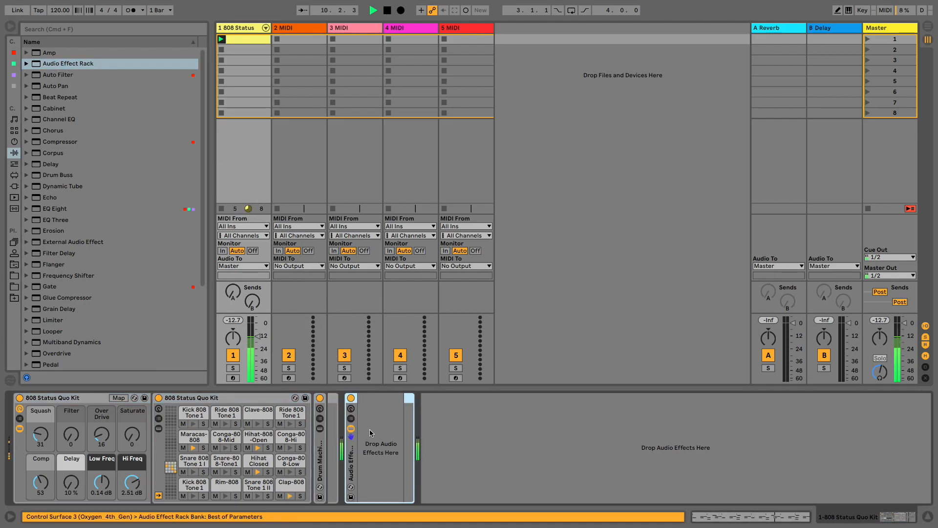
click(352, 419)
right_click(381, 439)
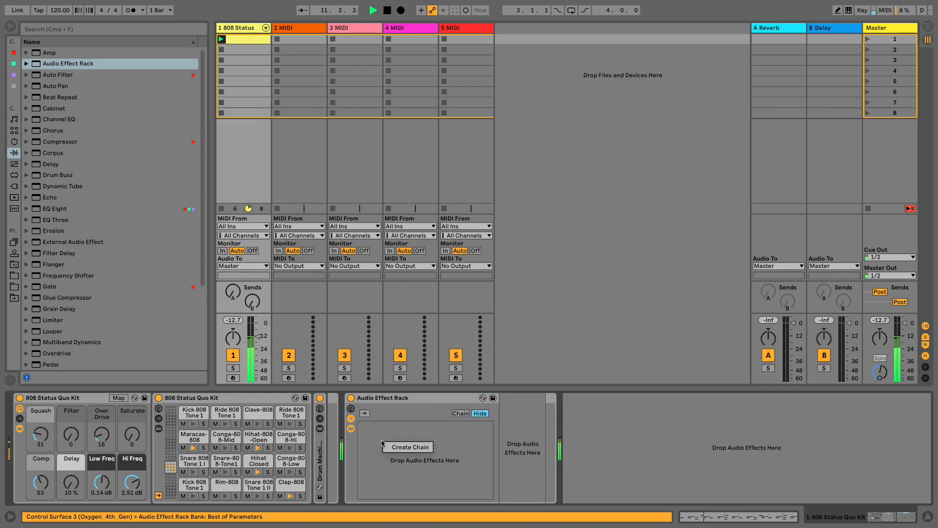
click(390, 445)
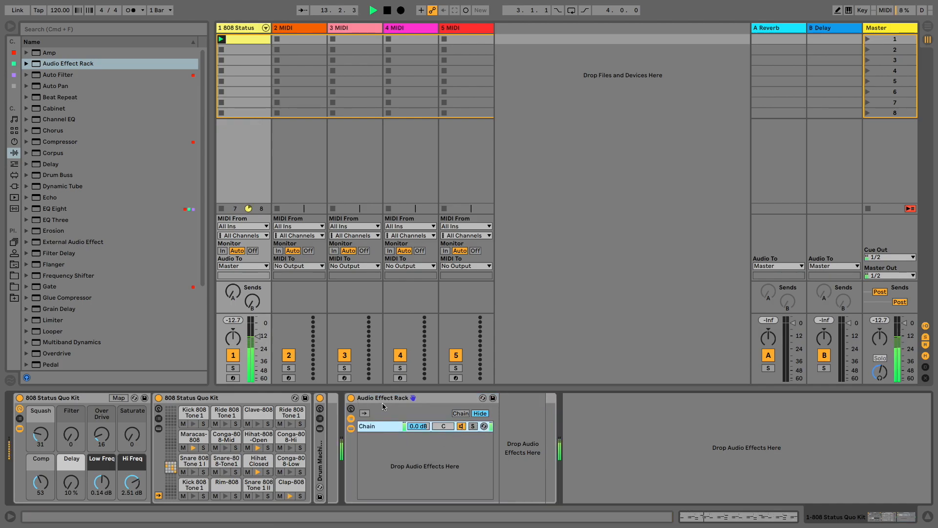
Step: Show the rack's macro controls, map the chain's volume to Macro 8 and rename that macro Dry Vol
click(350, 408)
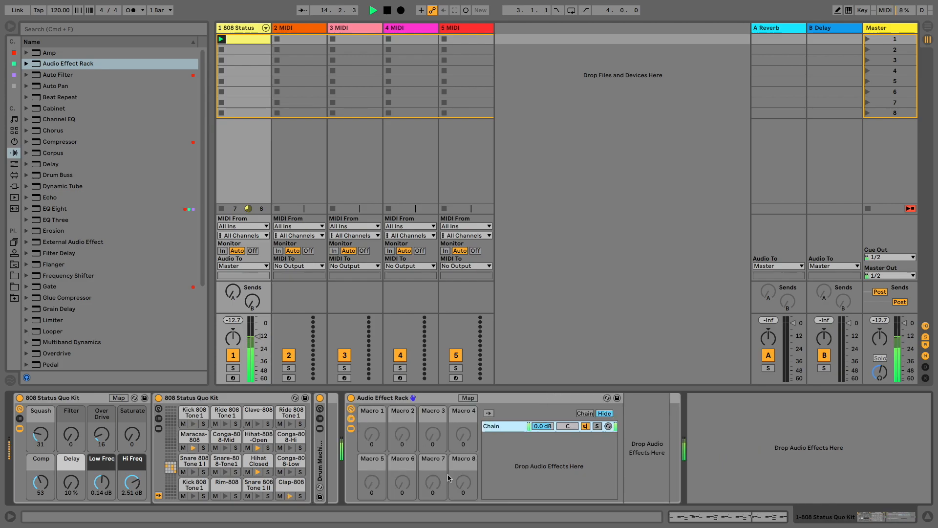
right_click(543, 430)
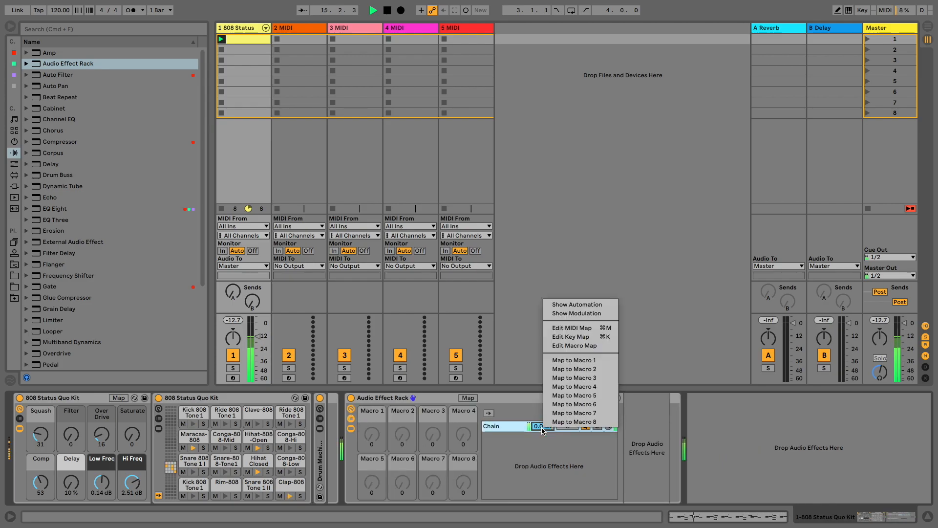
click(574, 422)
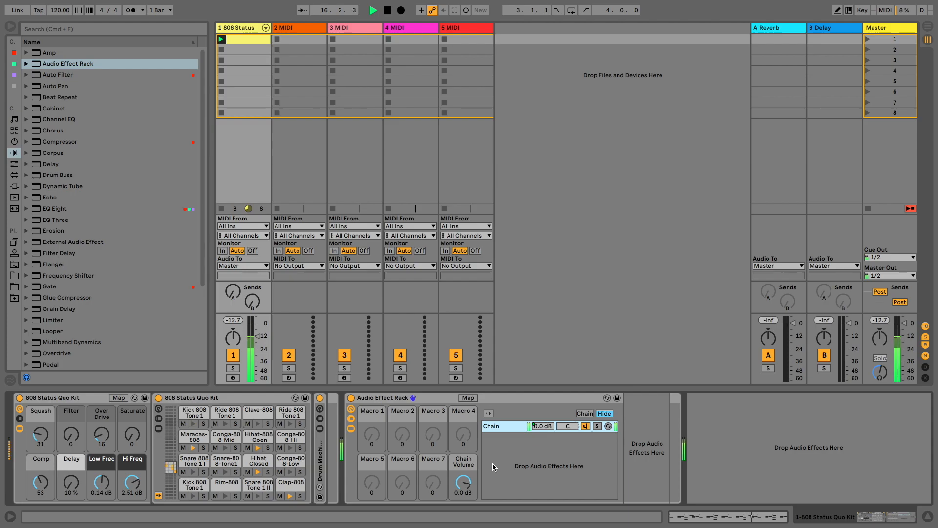
click(459, 468)
key(super+r)
text(Dry Vol)
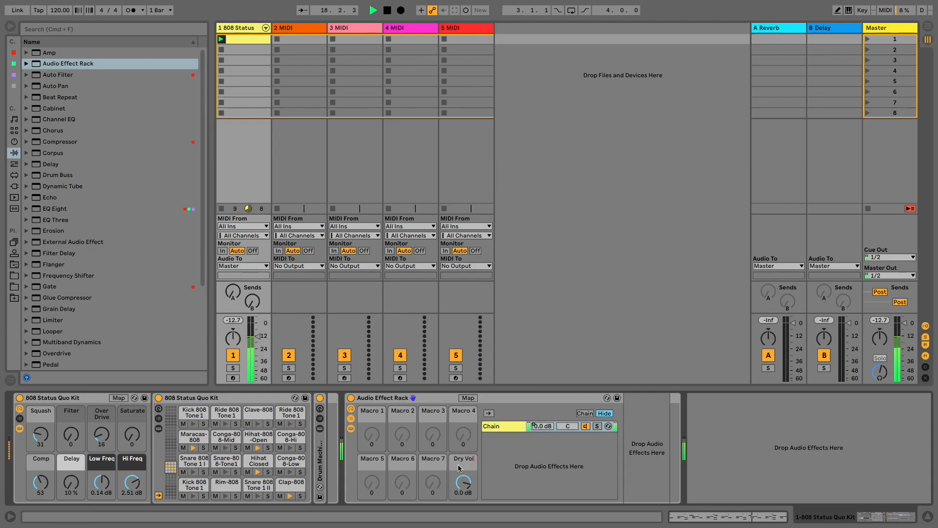
Step: Rename the chain as Dry and lower the Dry Vol macro to about -12.9 dB
click(507, 426)
key(super+r)
text(Dry)
key(Return)
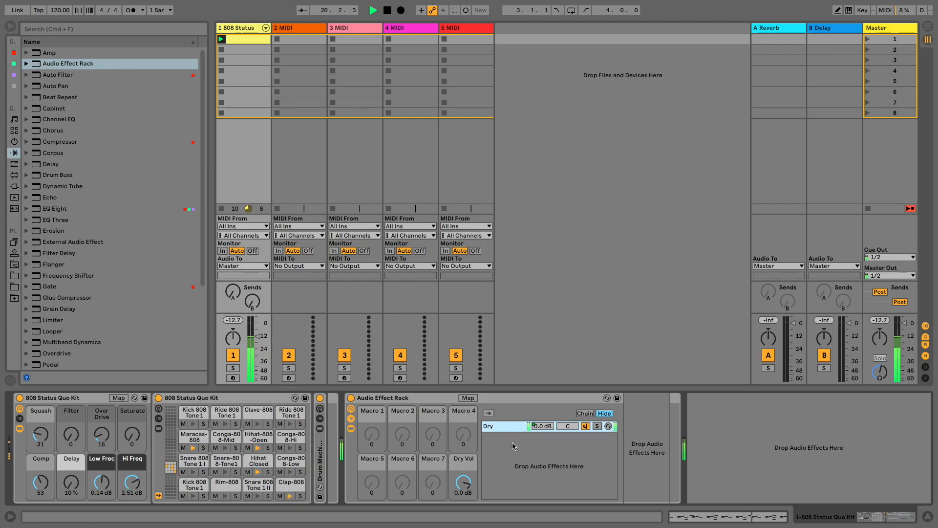
mouse_move(469, 481)
mouse_down()
mouse_move(469, 493)
mouse_move(481, 479)
mouse_up()
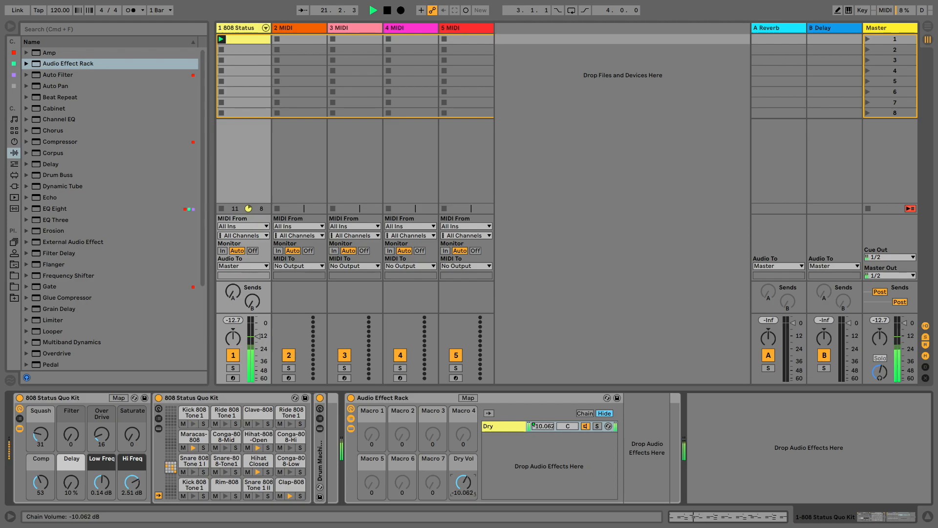
Step: Create a second chain in the rack and name it Fx
right_click(523, 446)
click(550, 462)
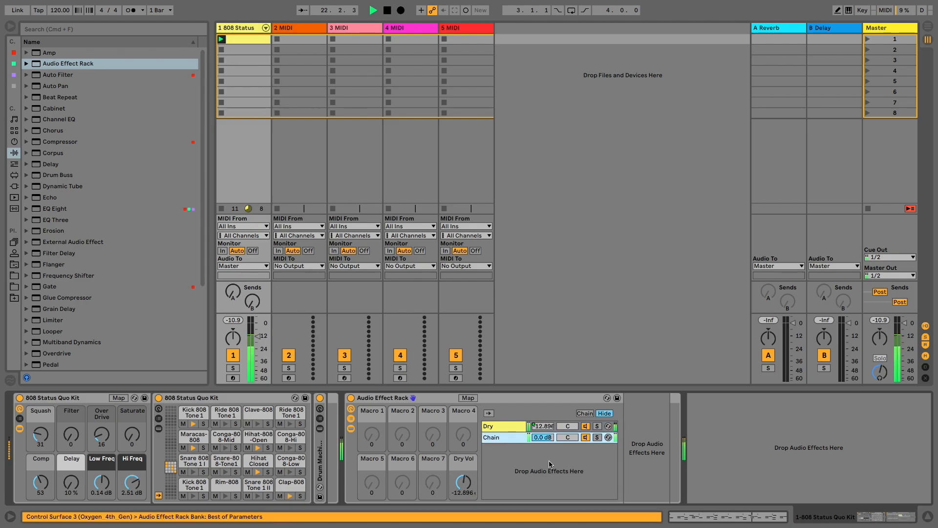
key(super+r)
text(Fx)
key(Return)
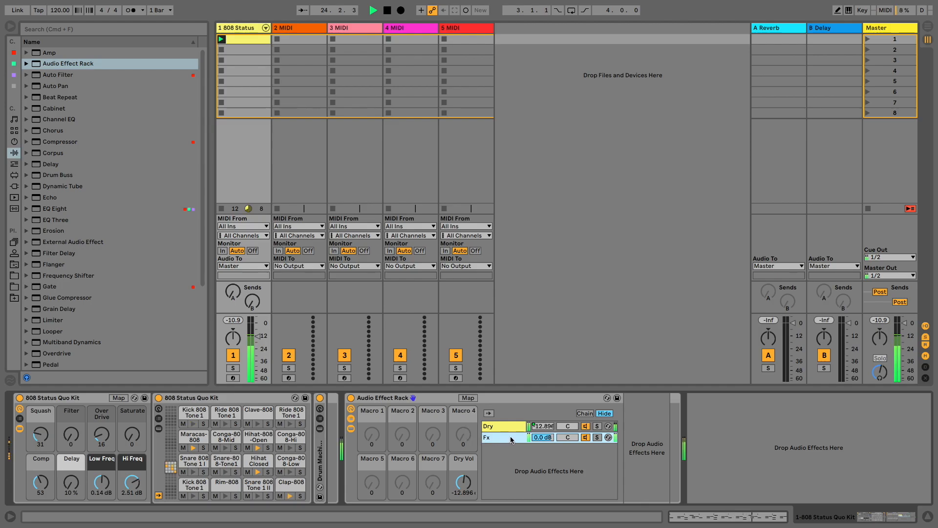
Step: Map the Fx chain's volume to Macro 4 and rename the macro Fx Vpl
right_click(543, 442)
click(585, 396)
click(464, 411)
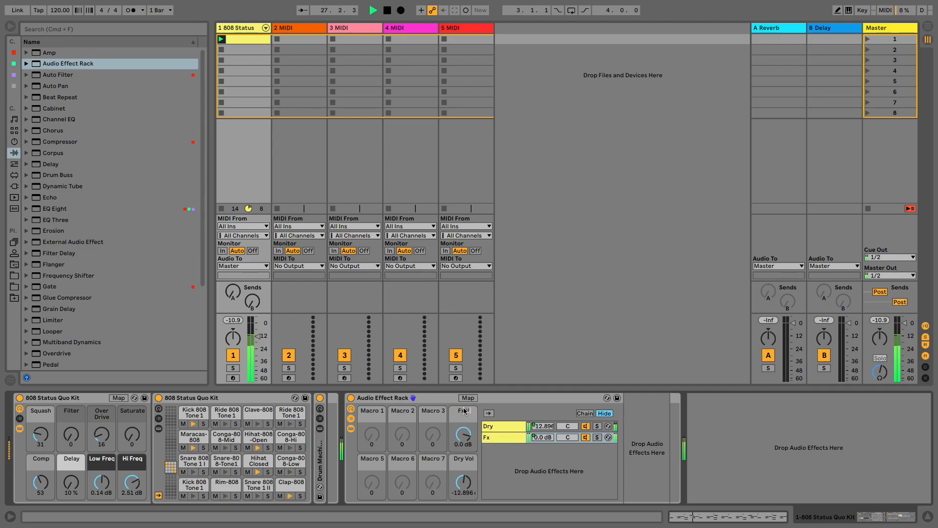
key(Return)
Step: Lower the Fx Vpl macro to about -15.4 dB
right_click(535, 456)
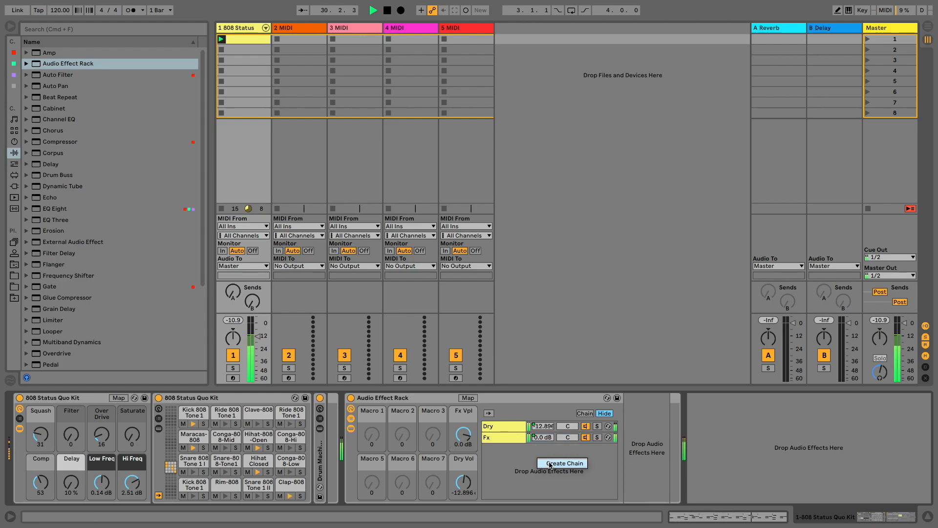
click(509, 450)
drag(460, 429, 460, 443)
Step: Create a third chain in the rack and name it Build Up
right_click(502, 446)
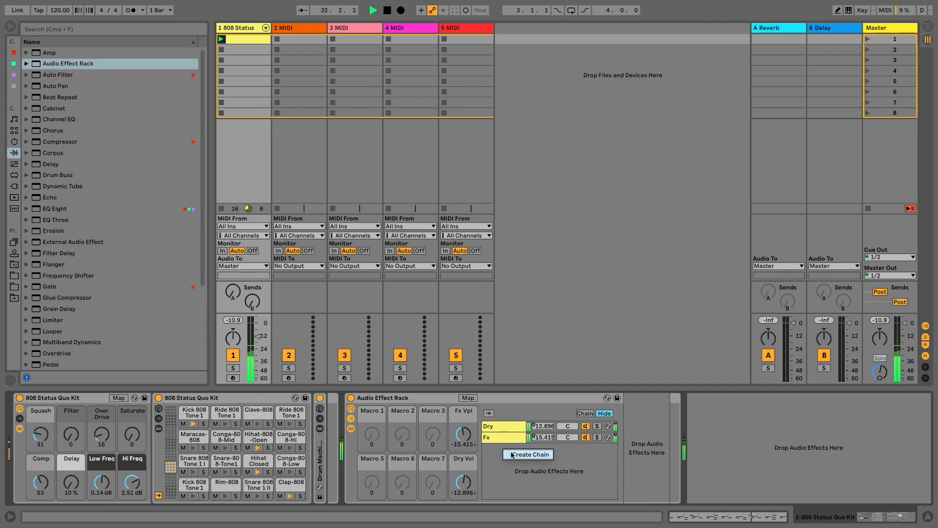
click(512, 455)
key(super+r)
text(Uk)
key(BackSpace)
key(BackSpace)
text(Build)
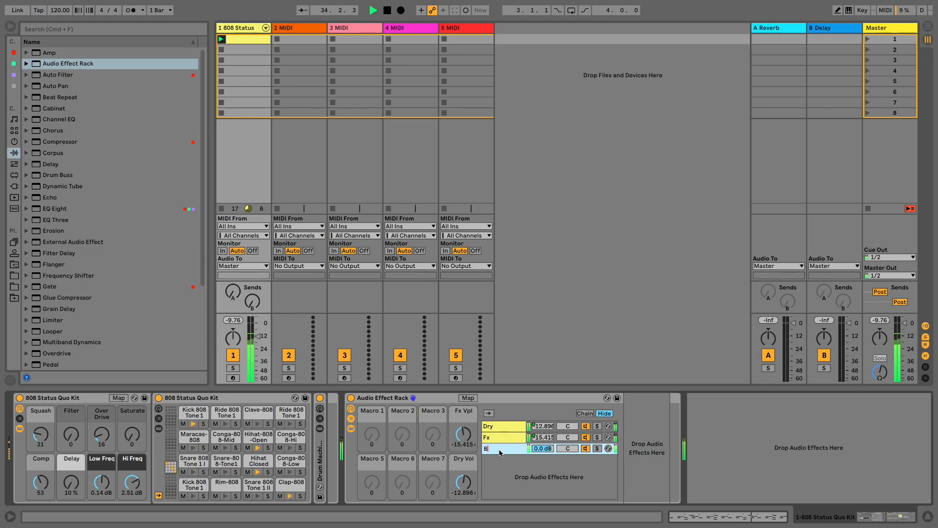
key(Return)
Step: Map the Build Up chain's volume to Macro 5 and rename the macro Build Up
right_click(545, 449)
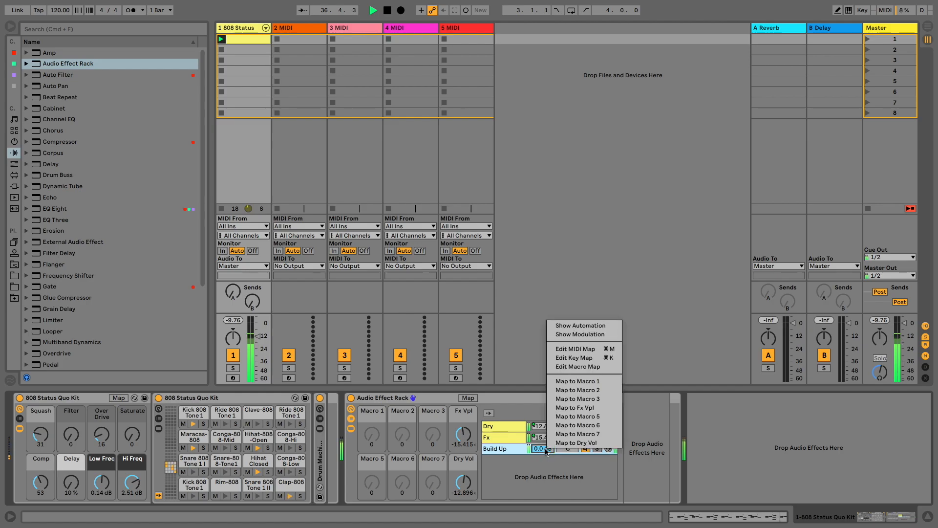
click(577, 417)
text(Build Up)
key(Return)
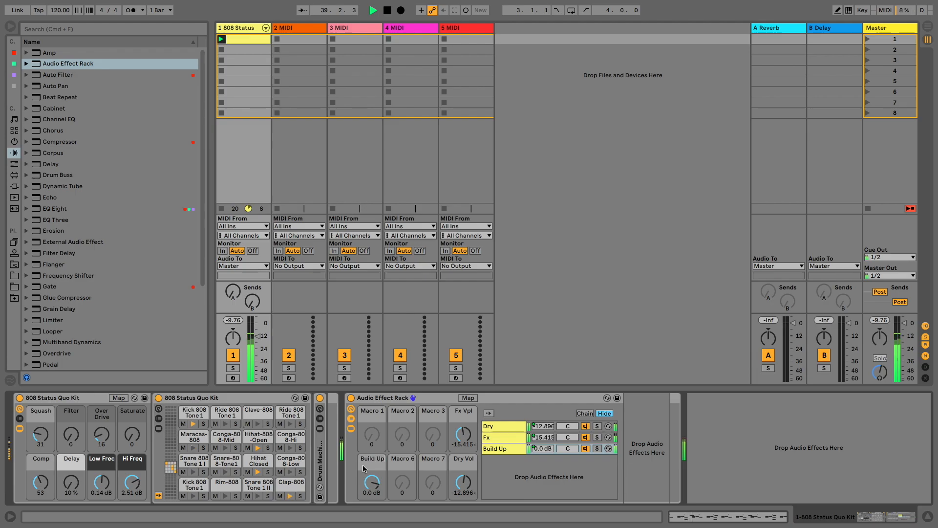
Step: Set the Build Up and Fx Vpl macros to -inf dB and the Dry Vol macro to 0.0 dB
drag(363, 464, 363, 523)
drag(463, 434, 463, 454)
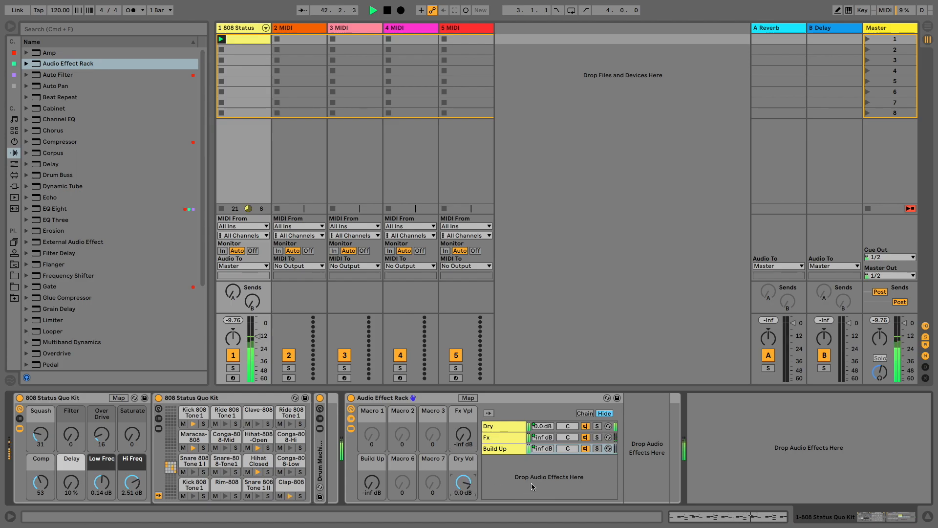
Step: Insert a Delay followed by a Reverb into the Fx chain
click(515, 437)
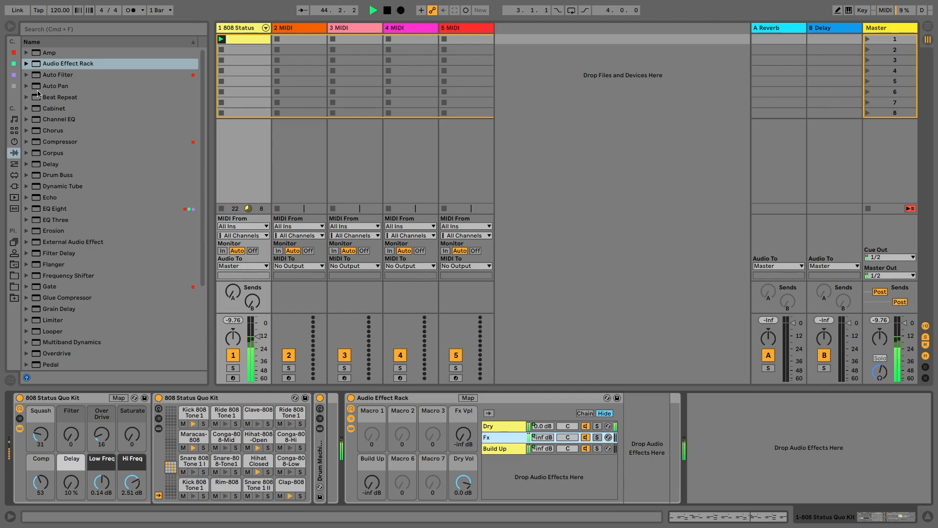
drag(50, 164, 644, 440)
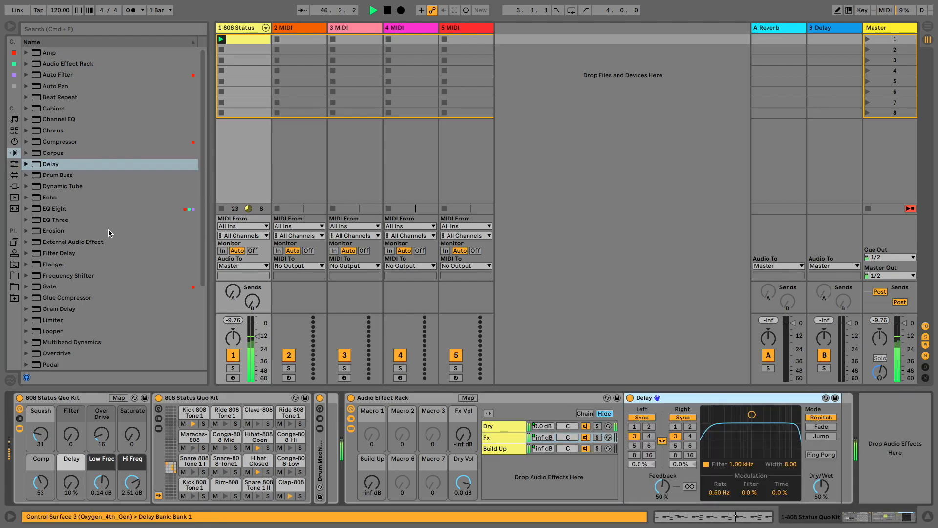
scroll(53, 337, down, 5)
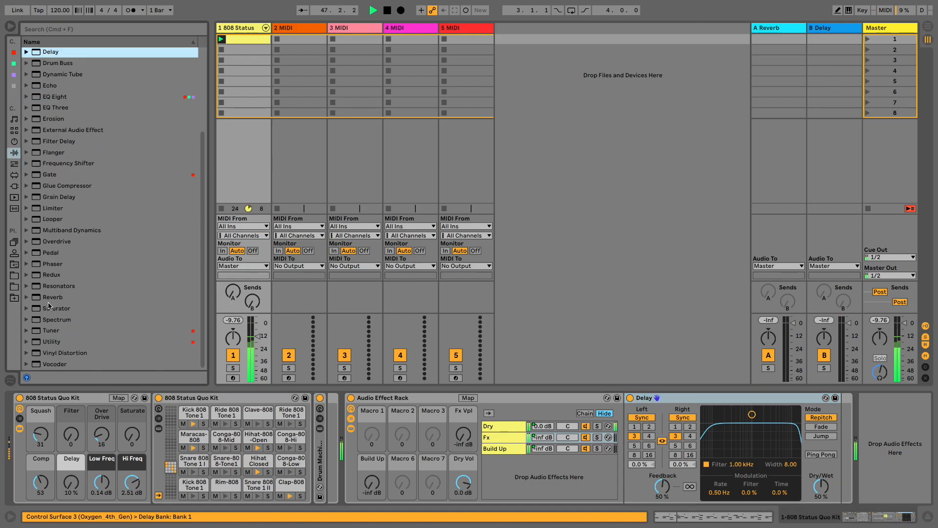
drag(51, 297, 836, 430)
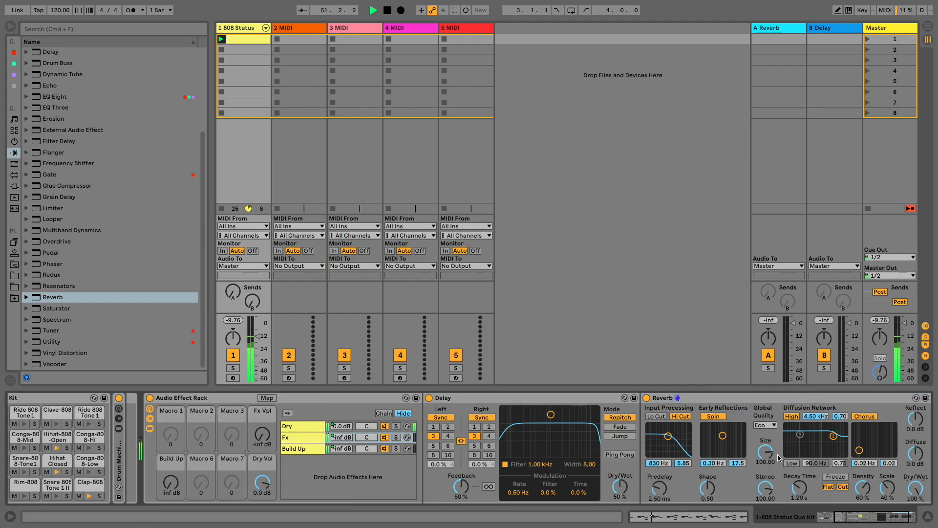
Step: Map the Delay's Feedback to Macro 2 of the rack
scroll(777, 453, left, 5)
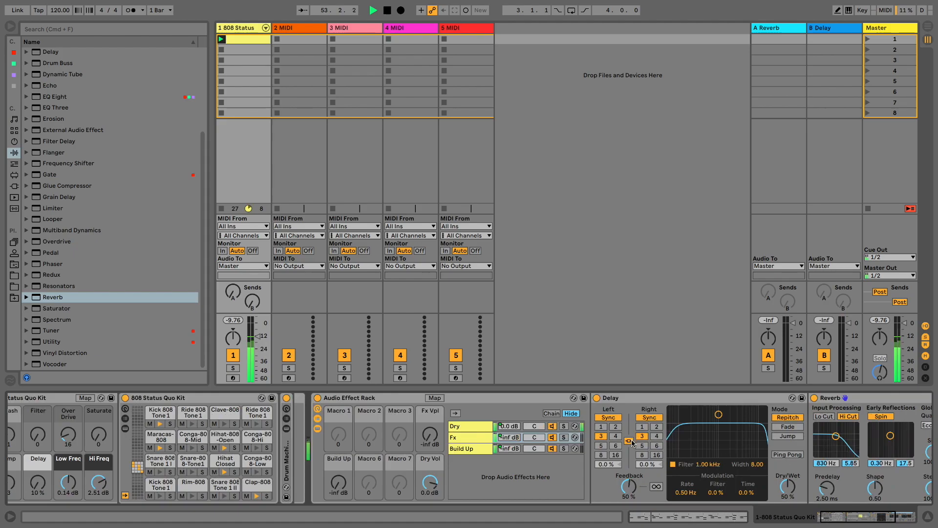
scroll(632, 443, left, 1)
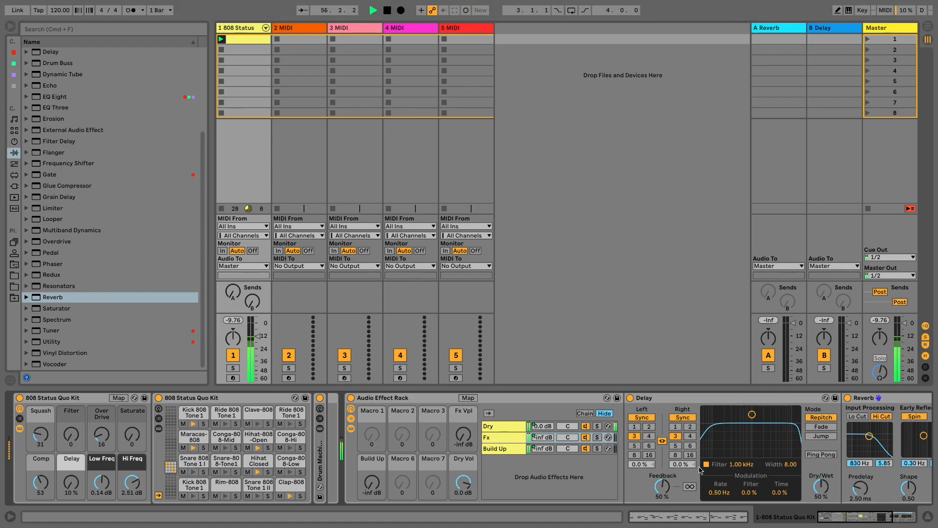
scroll(621, 493, right, 1)
right_click(626, 487)
key(Escape)
right_click(628, 489)
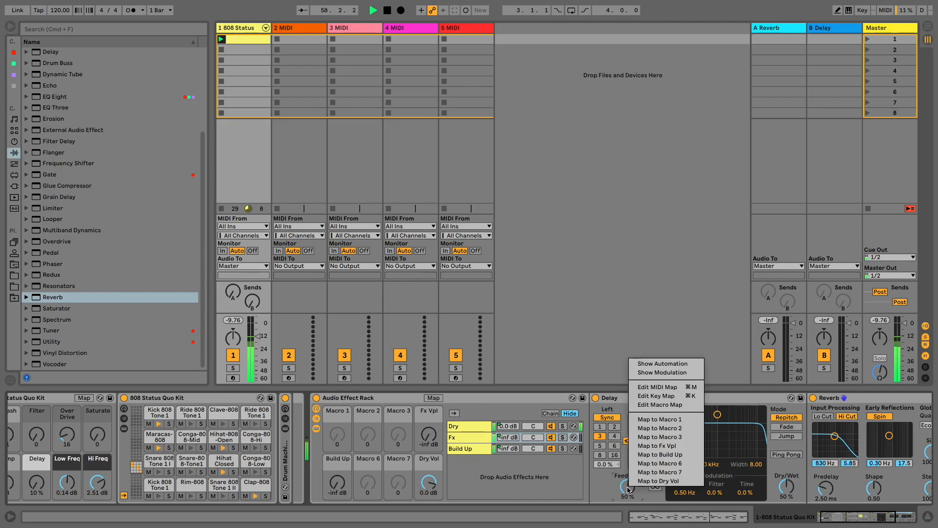
click(648, 428)
Step: Map the Reverb's Decay Time to Macro 3 of the rack
scroll(908, 466, right, 5)
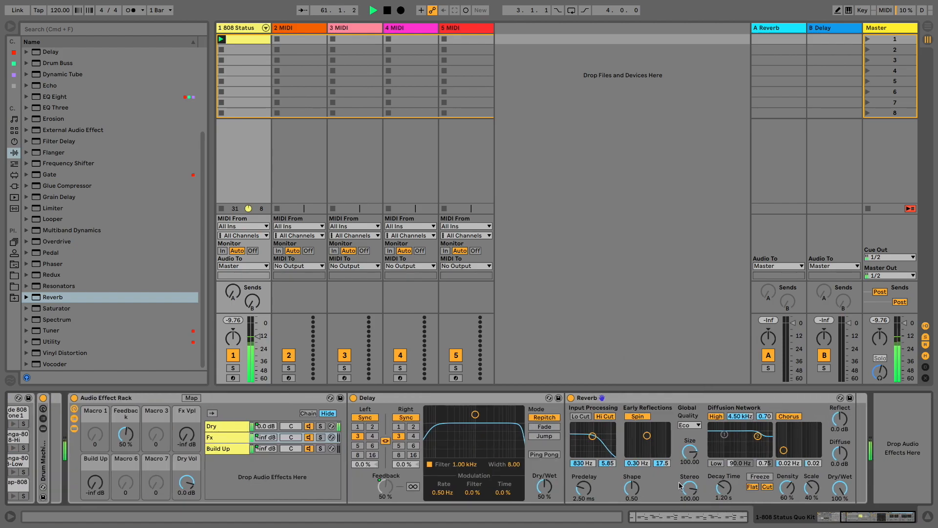
right_click(724, 487)
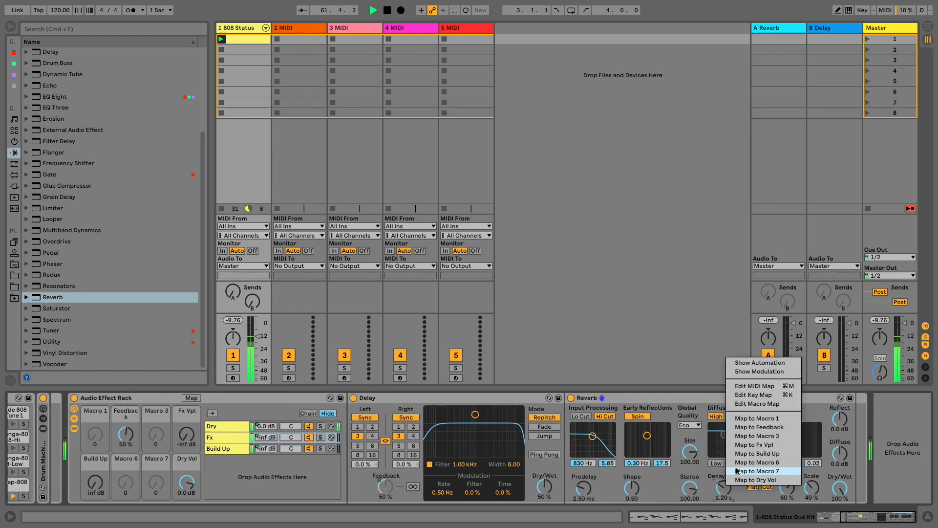
click(744, 436)
Step: Raise the Fx chain's volume to about -19.4 dB
scroll(744, 439, left, 6)
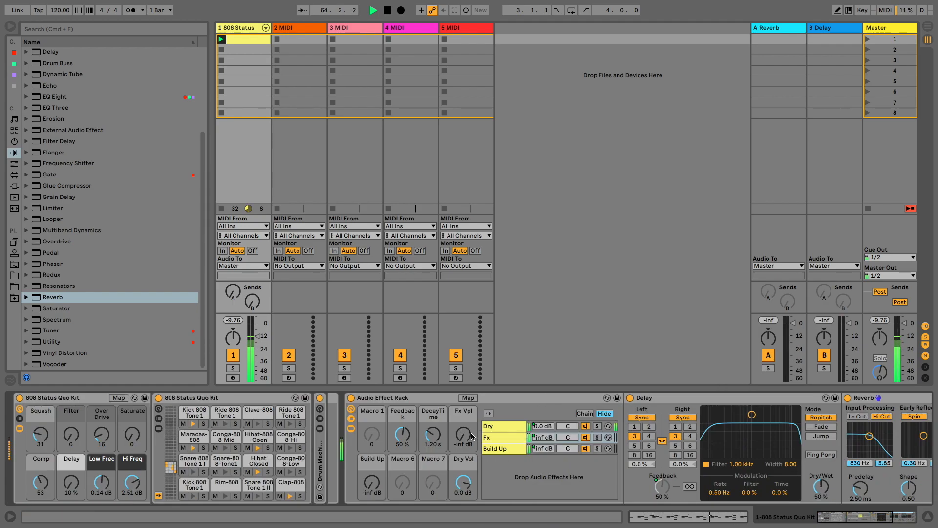
drag(542, 436, 543, 423)
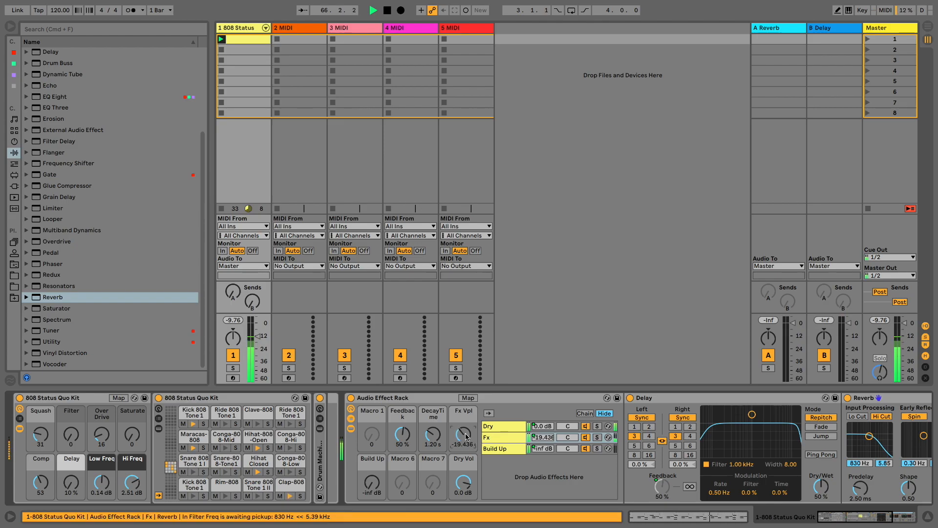
Step: Map the Delay's filter frequency to Macro 1 of the Audio Effect Rack
click(504, 396)
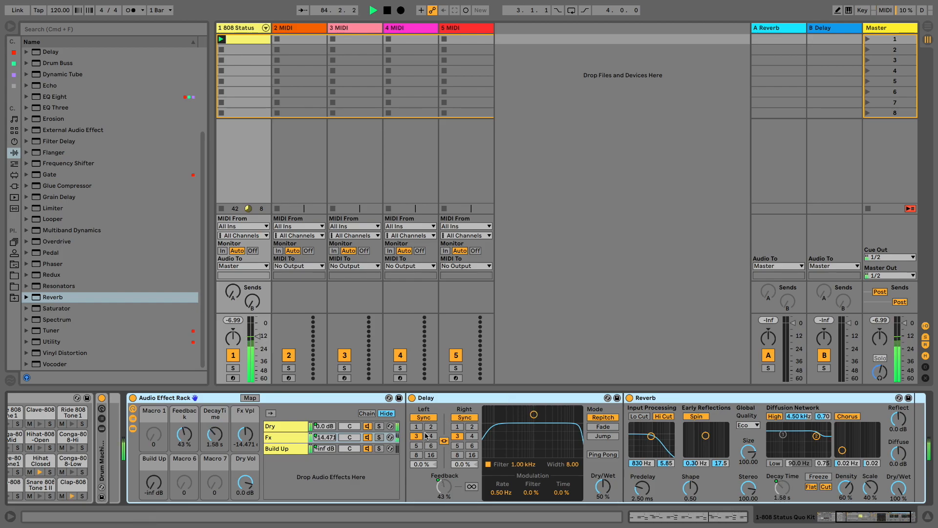
right_click(514, 468)
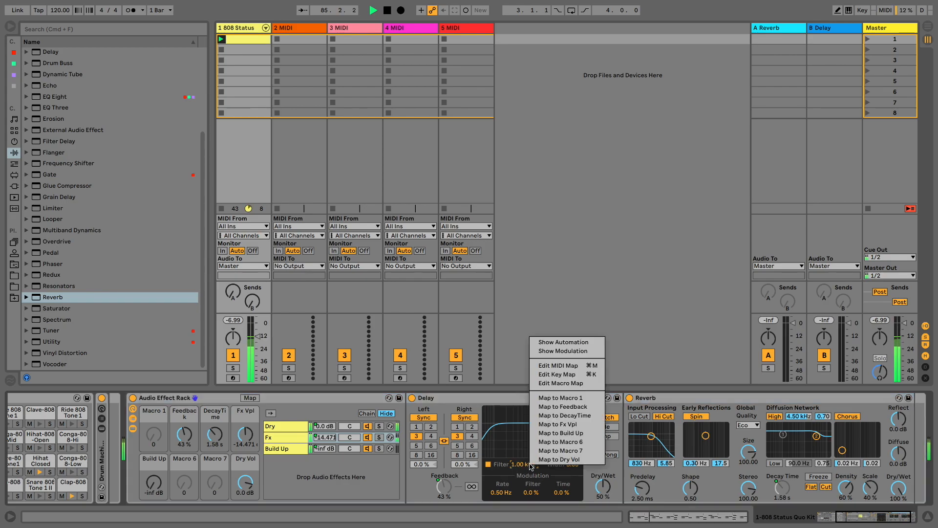
click(548, 400)
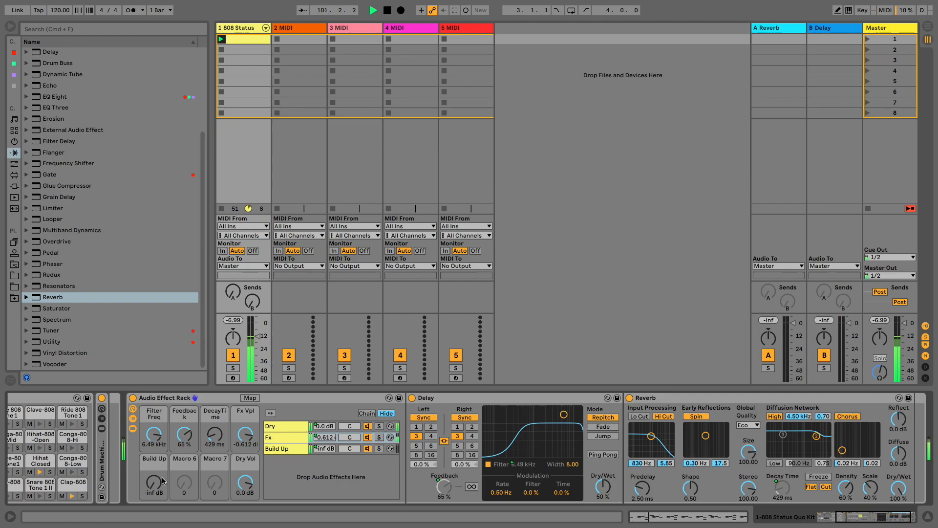
Step: Insert an Auto Filter into the Build Up chain
click(297, 451)
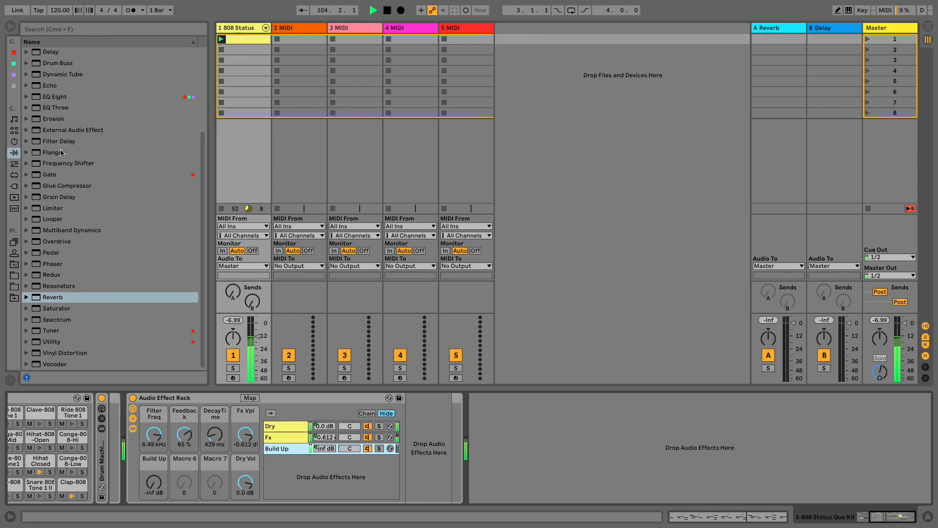
scroll(55, 119, up, 5)
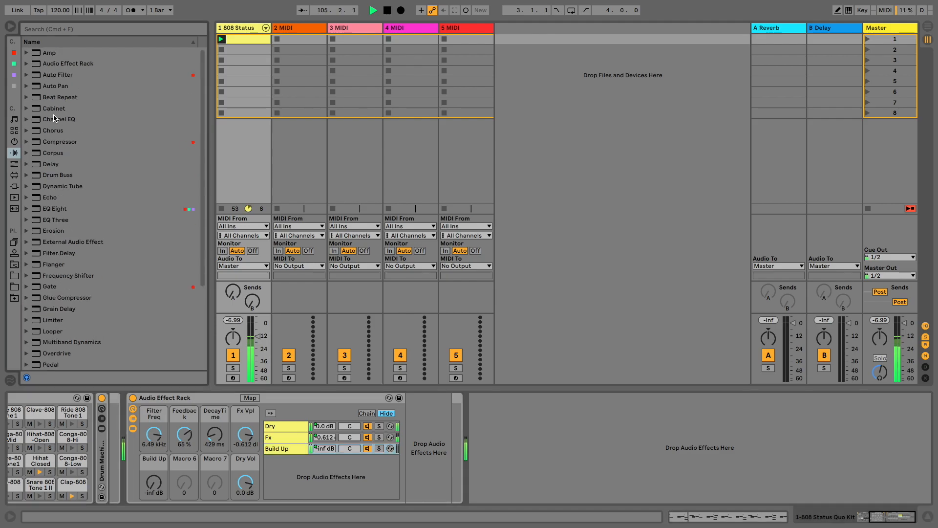
drag(50, 78, 425, 448)
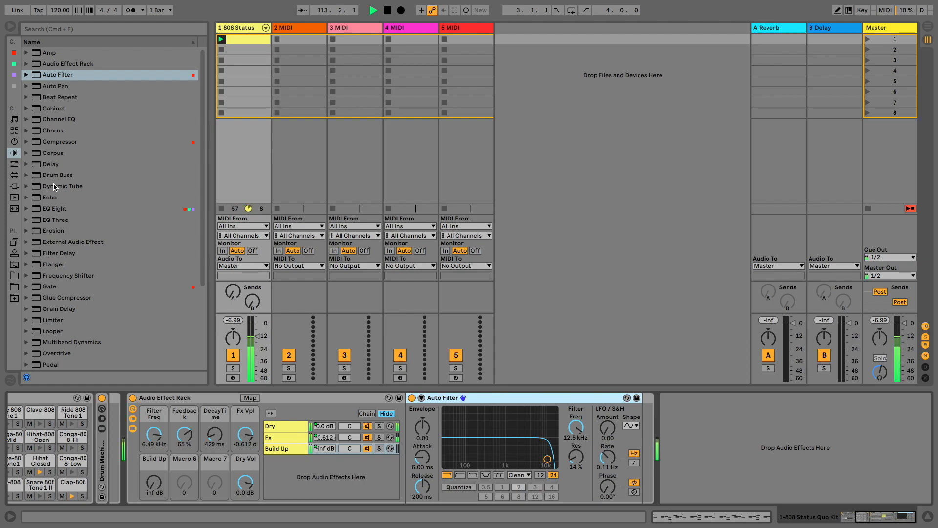
Step: Add a Delay, a Reverb, a Pedal and the Multiband Dynamics OTT preset after the Auto Filter in the Build Up chain
drag(53, 164, 641, 430)
scroll(59, 318, down, 5)
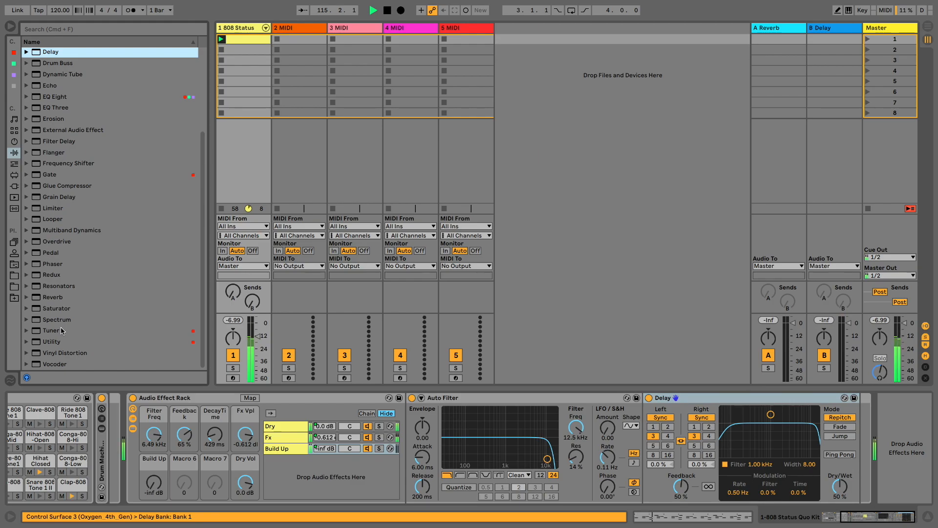
double_click(53, 297)
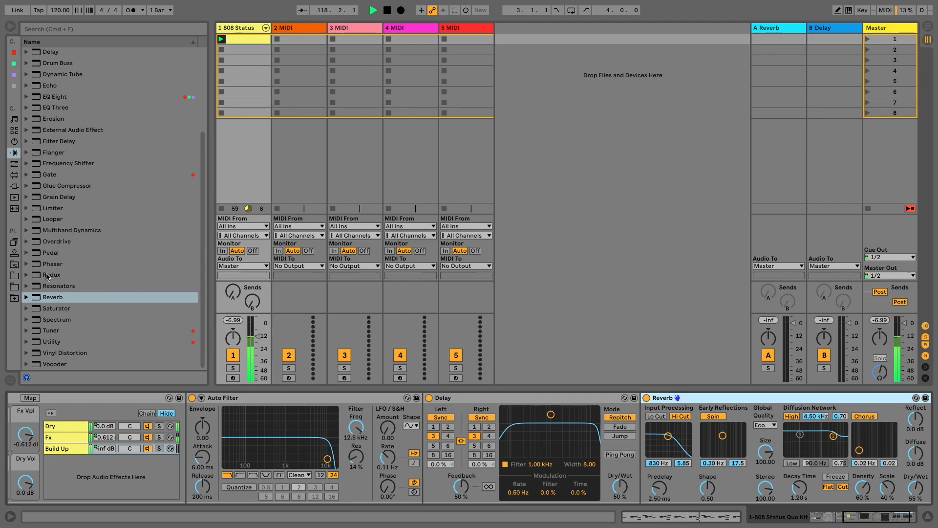
drag(50, 252, 843, 428)
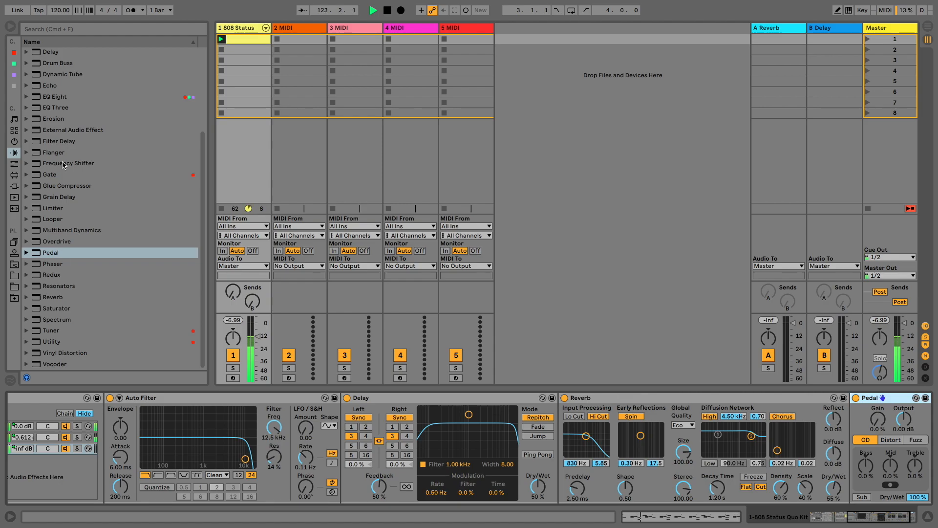
click(80, 231)
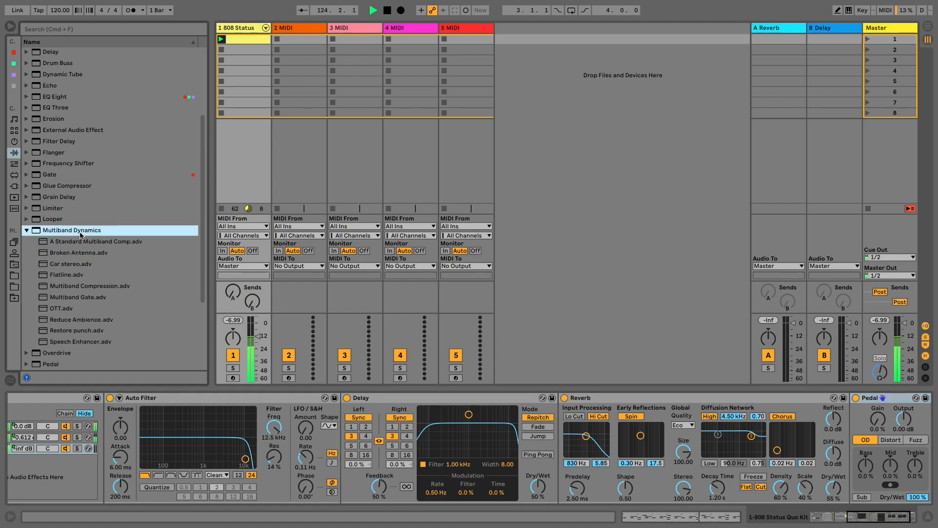
mouse_move(62, 304)
mouse_down()
mouse_move(929, 435)
mouse_move(910, 438)
mouse_up()
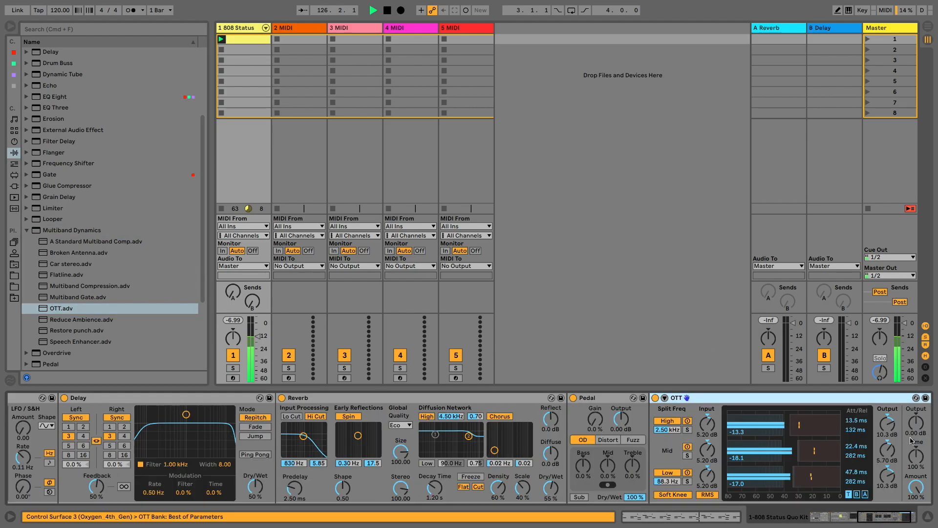
Step: Turn the rack's Dry Vol and Fx volume macros down to -inf dB and raise the Build Up macro to about -5.97 dB
scroll(703, 439, left, 5)
scroll(704, 440, left, 5)
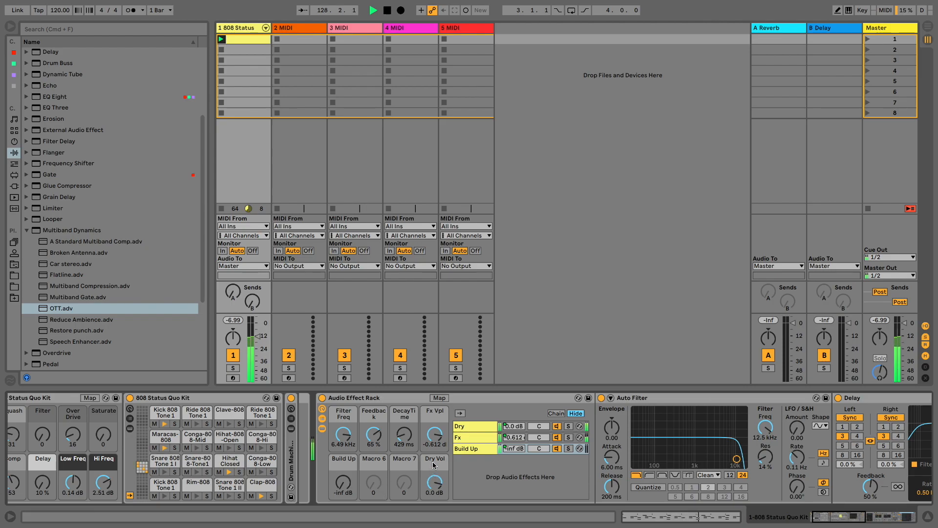
drag(433, 438, 434, 508)
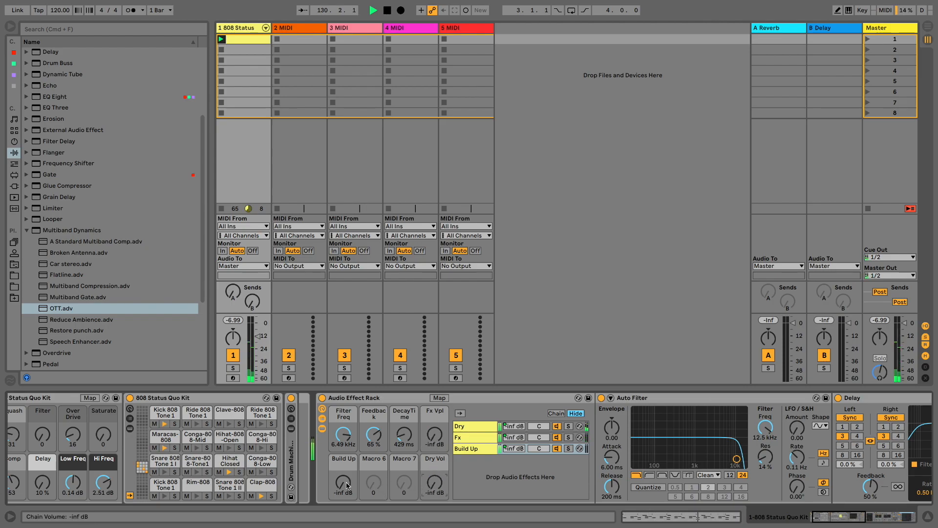
drag(343, 482, 343, 459)
Step: Switch the Auto Filter to high-pass, lower its frequency to about 44 Hz and map the frequency to the Build Up macro
scroll(608, 461, right, 5)
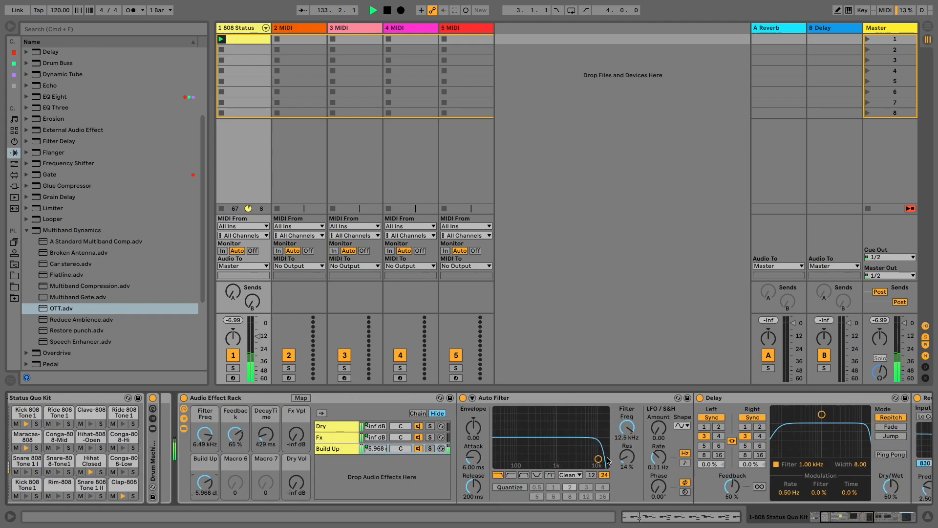
click(511, 475)
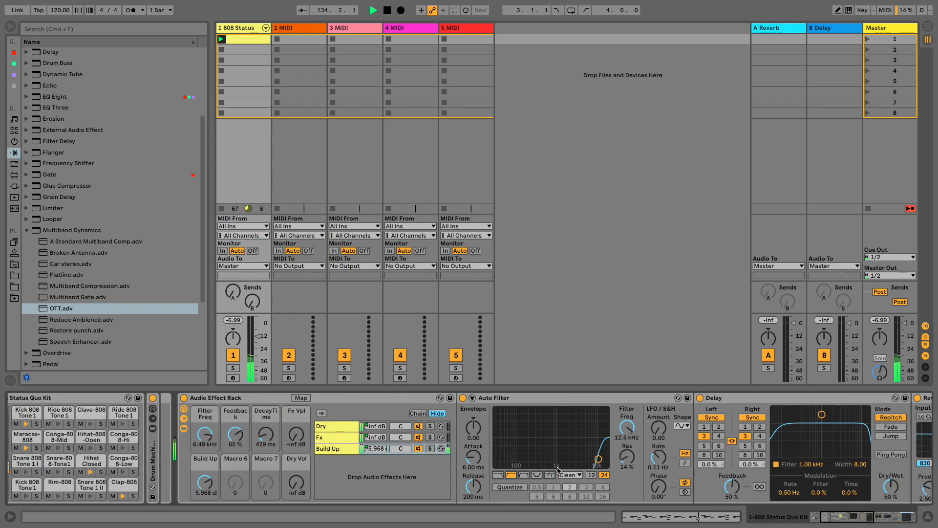
drag(624, 432, 624, 501)
right_click(624, 430)
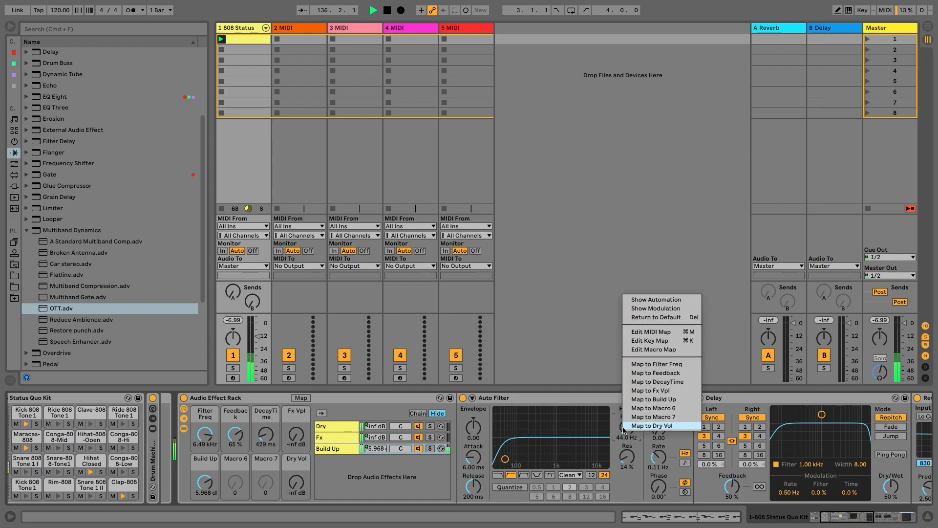
click(636, 400)
Step: Set the Auto Filter's circuit type to MS2 and map its Drive to the Build Up macro
click(579, 475)
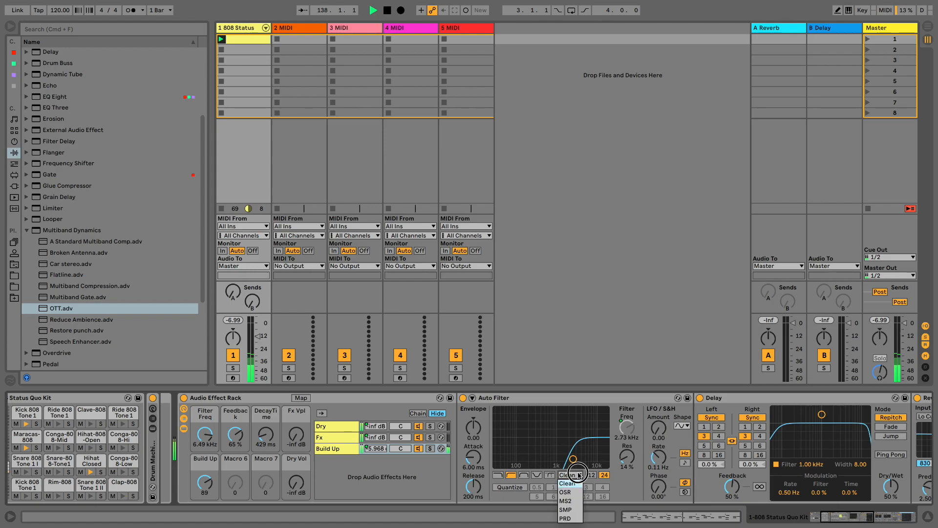
click(565, 501)
right_click(629, 488)
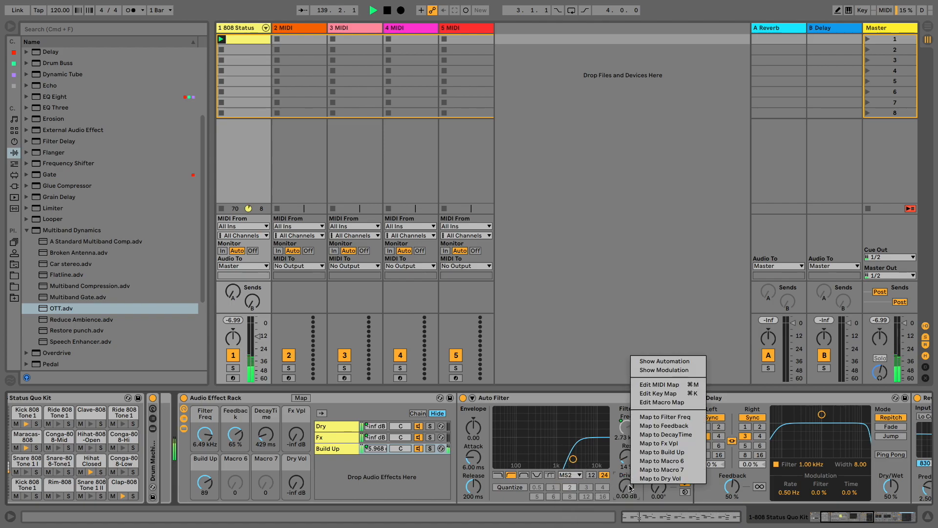
click(662, 452)
Step: Map the Feedback of the Build Up chain's Delay to the Build Up macro
scroll(589, 477, right, 3)
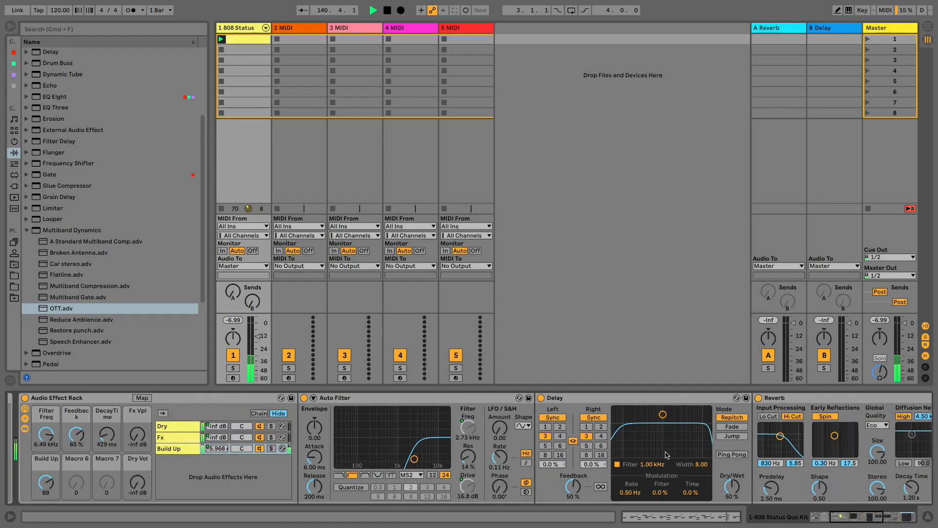
right_click(579, 485)
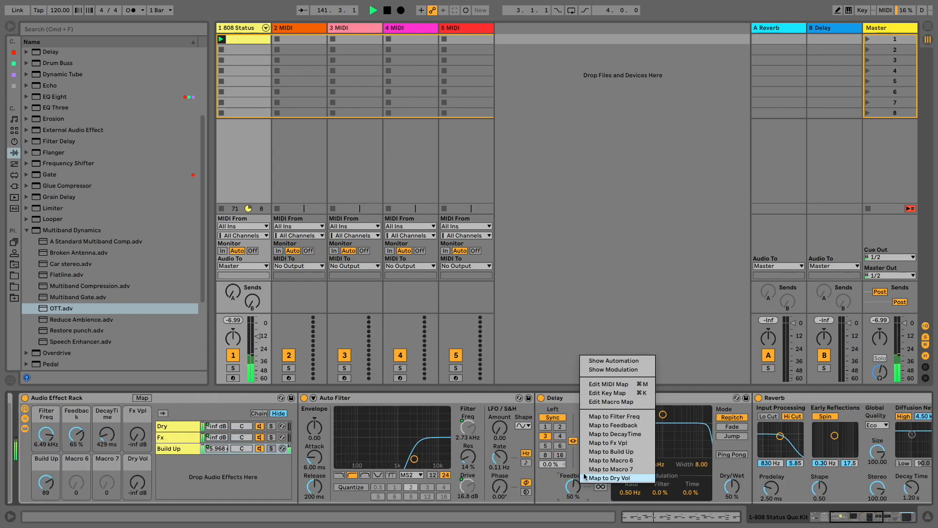
click(611, 452)
Step: Map the Reverb's Decay Time to the Build Up macro and set Dry/Wet to 100 % on both the Reverb and the Delay
scroll(614, 451, right, 3)
right_click(684, 490)
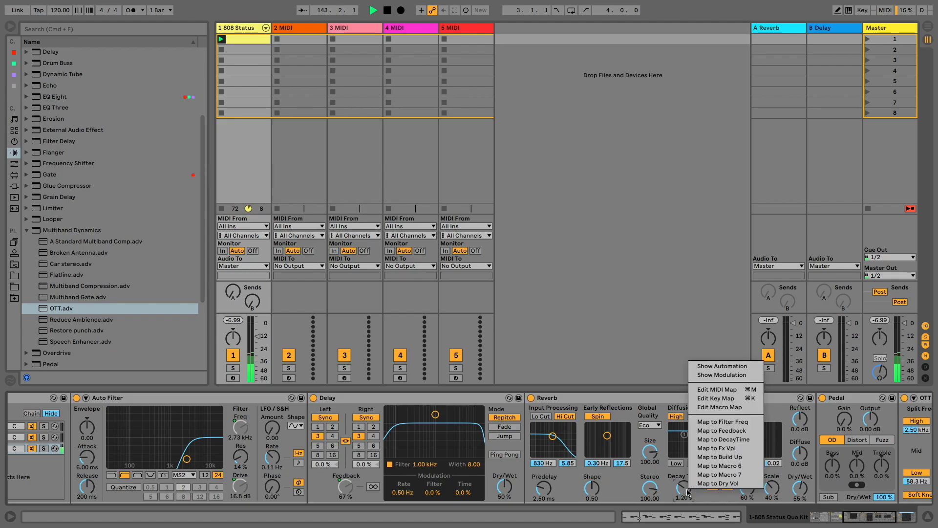
click(725, 457)
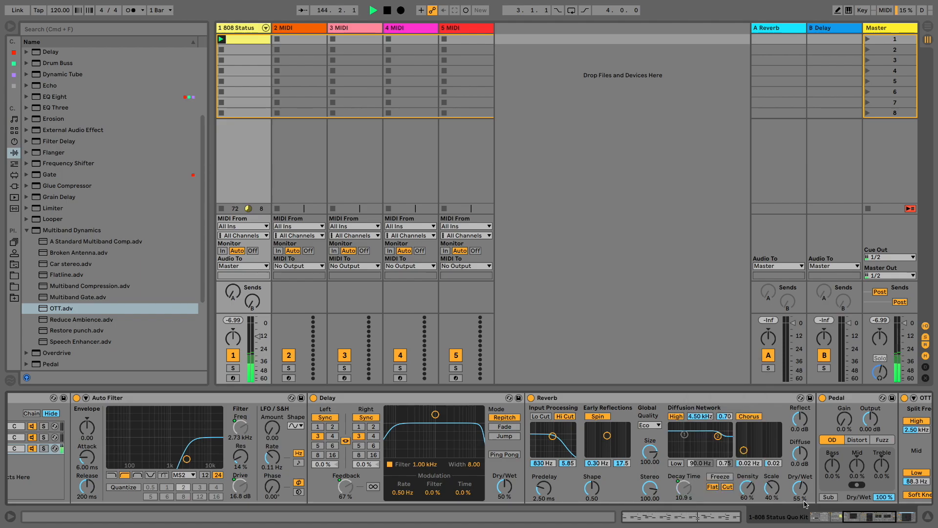
drag(801, 492, 801, 456)
drag(505, 487, 505, 454)
Step: Map the Pedal's Dry/Wet to the Build Up macro, and set the Pedal to Distort mode with Bass at -48 %
scroll(694, 457, right, 5)
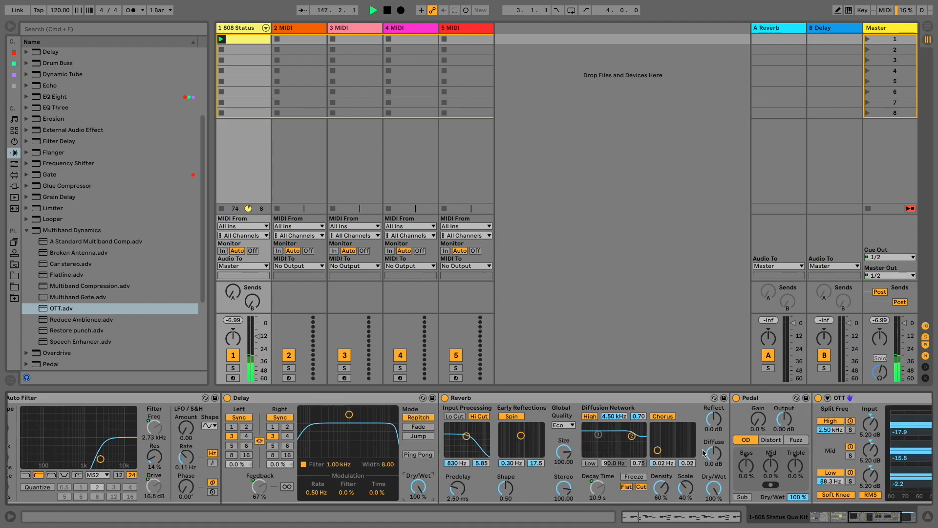
scroll(703, 454, right, 3)
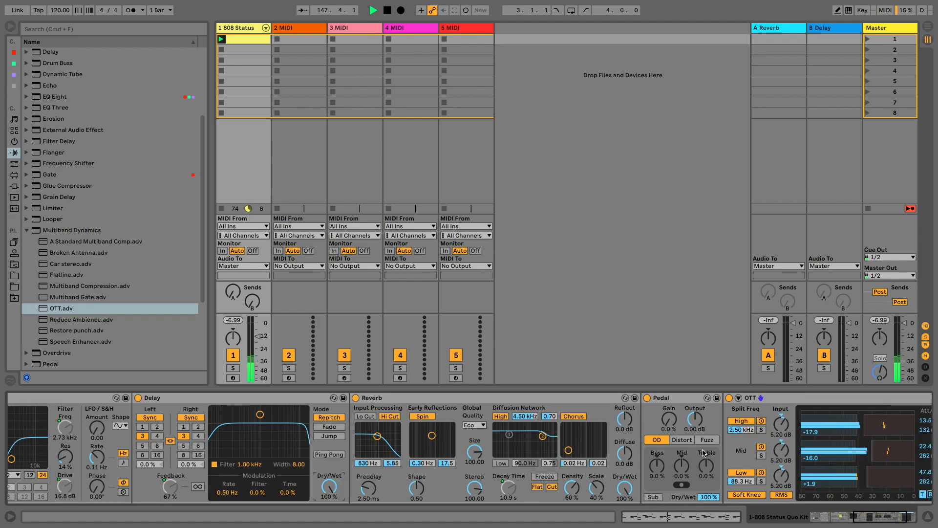
right_click(712, 498)
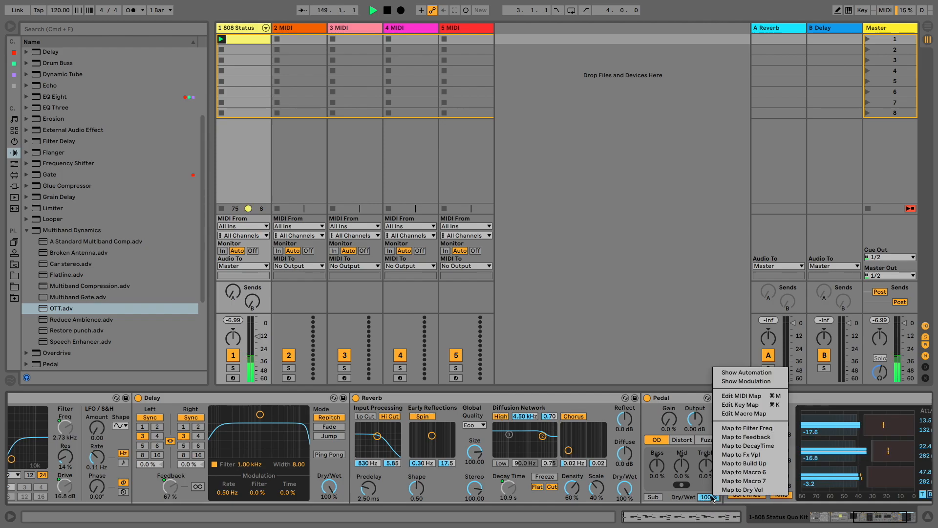
click(731, 465)
click(685, 440)
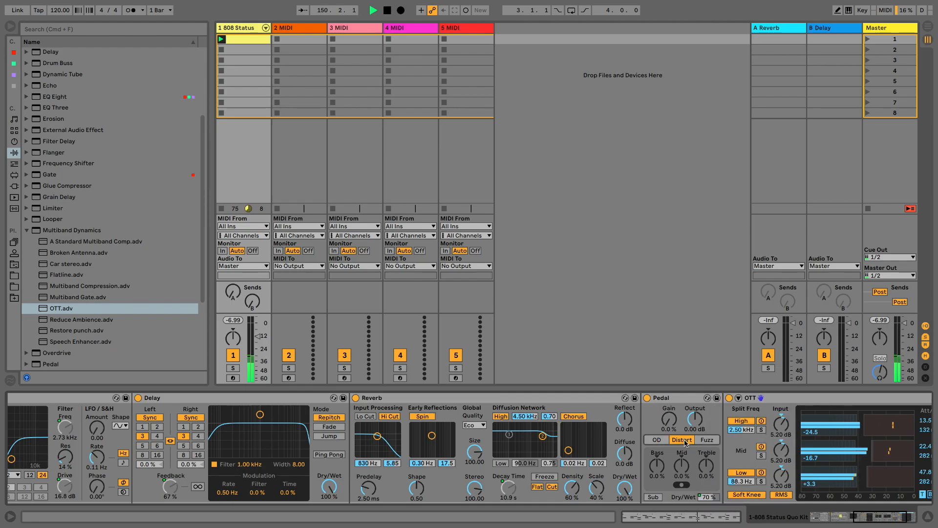
drag(662, 472, 661, 491)
Step: Map the OTT's Amount to the Build Up macro
scroll(706, 482, right, 5)
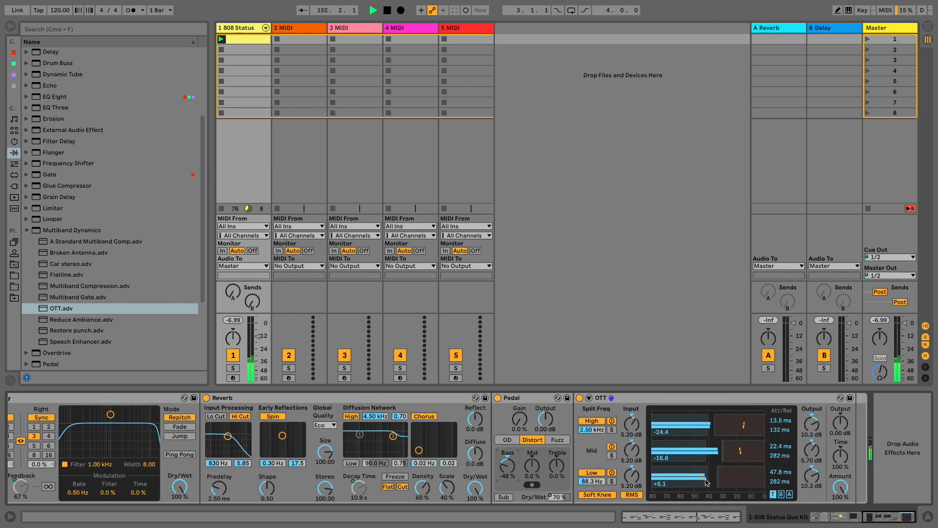
right_click(840, 490)
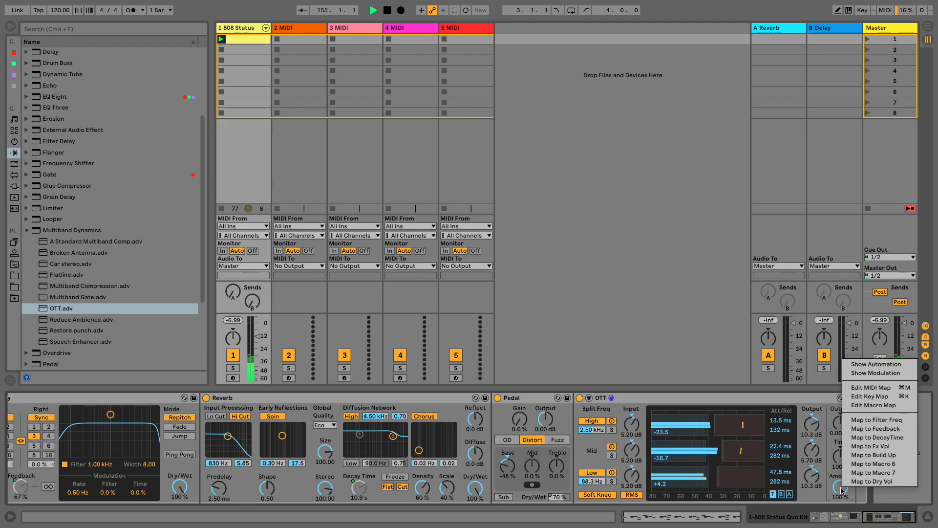
click(857, 456)
Step: Raise the Build Up macro to 62, map the Auto Filter's resonance to it, and turn the macro back down to 0
scroll(857, 456, left, 20)
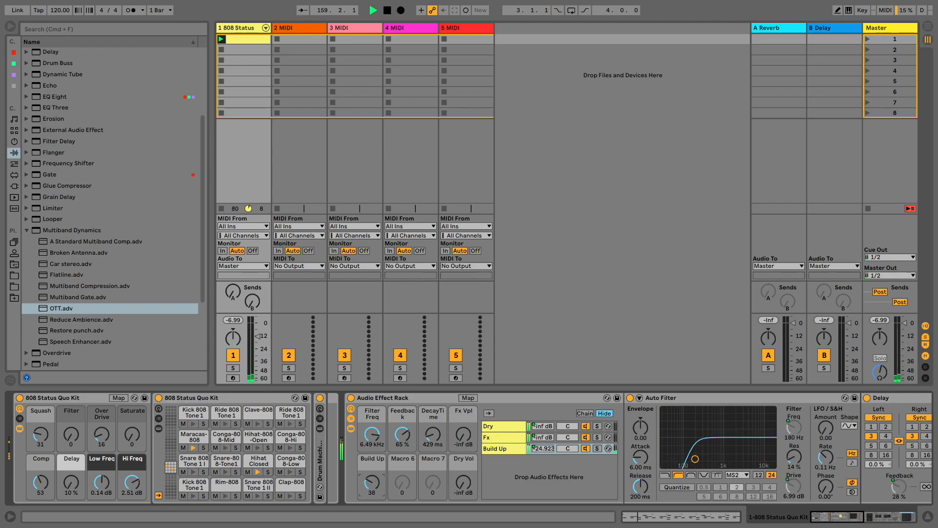
drag(372, 484, 372, 478)
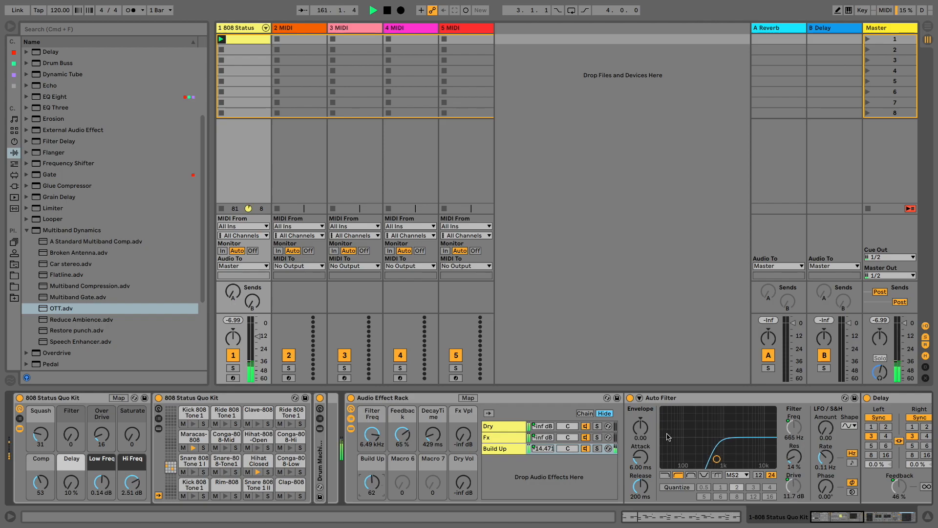
right_click(794, 458)
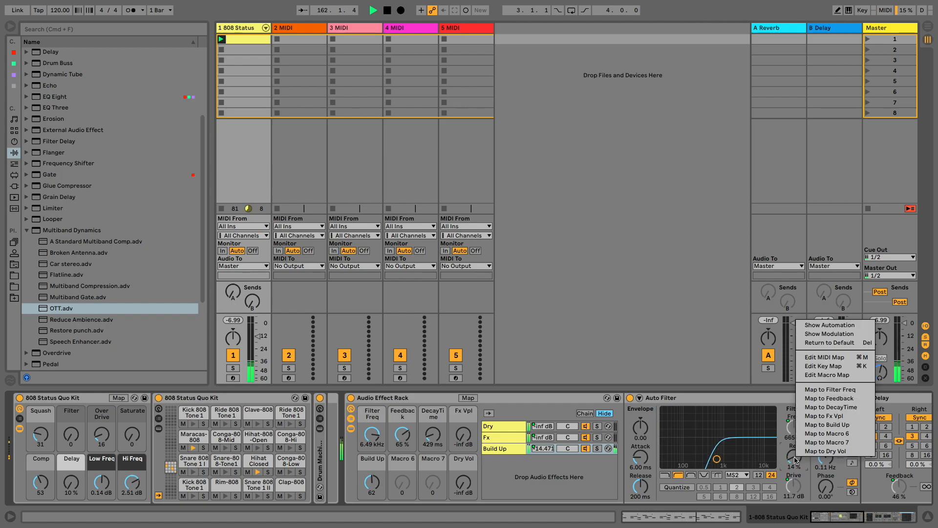
click(826, 425)
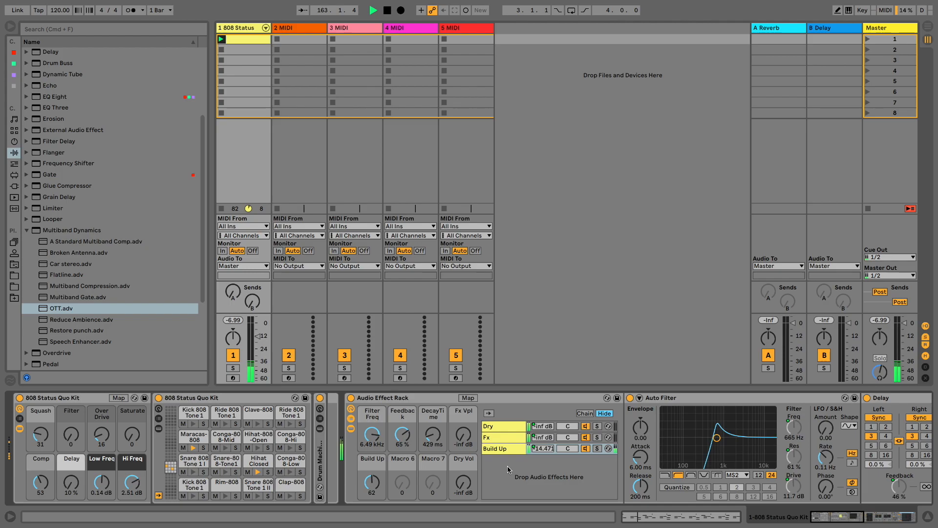
mouse_move(372, 483)
mouse_down()
mouse_move(371, 452)
mouse_move(370, 486)
mouse_up()
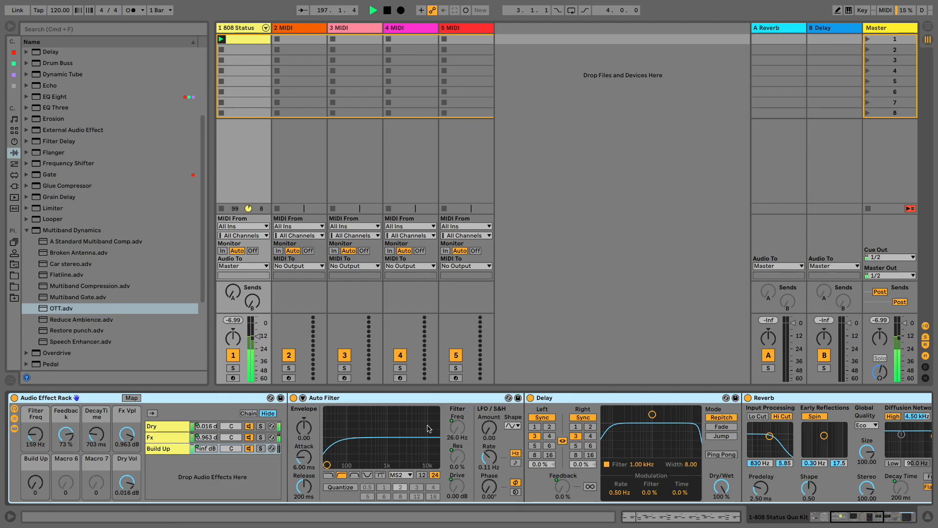
Step: Map the beat-division setting of the Fx chain's Delay to Macro 6 and check the mapped division control
click(160, 442)
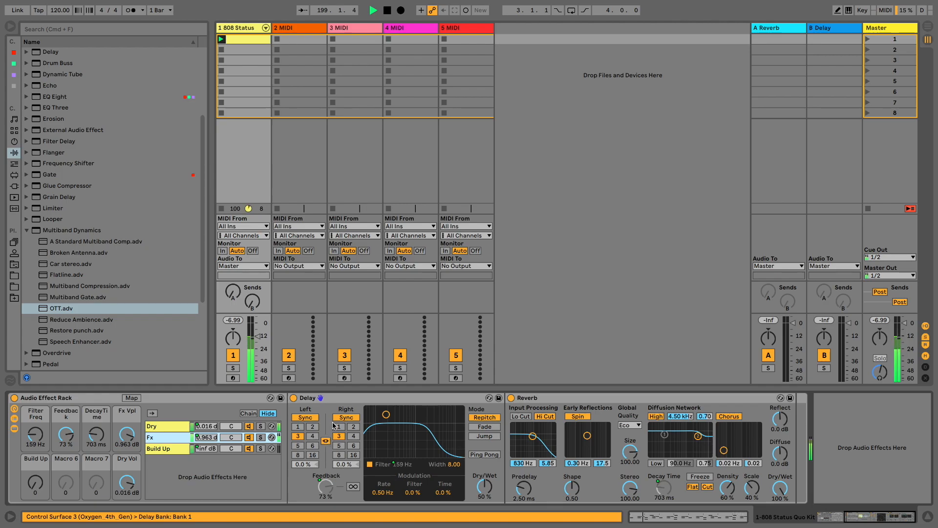
right_click(341, 437)
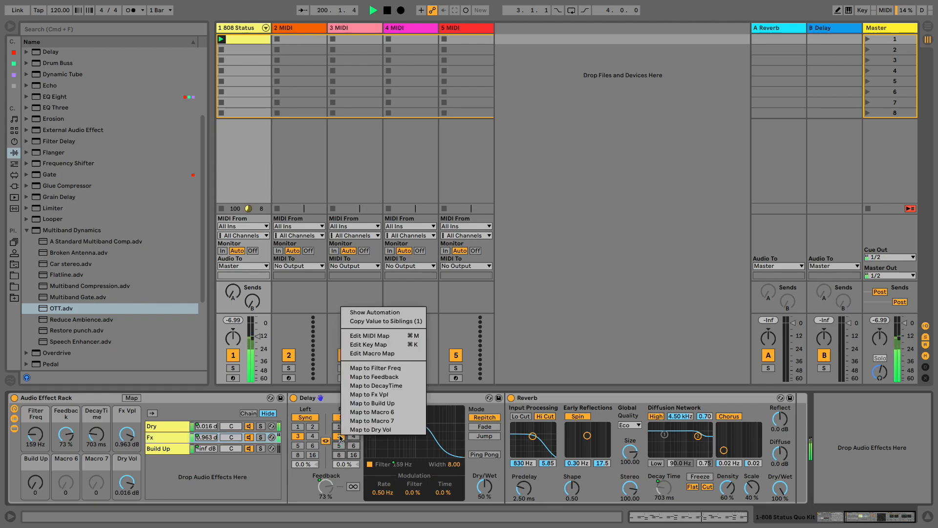
click(368, 411)
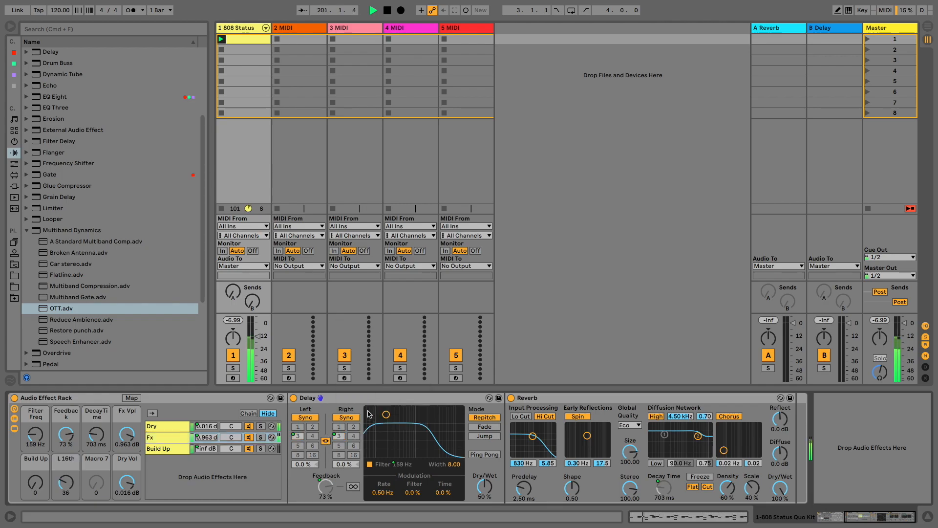
click(307, 436)
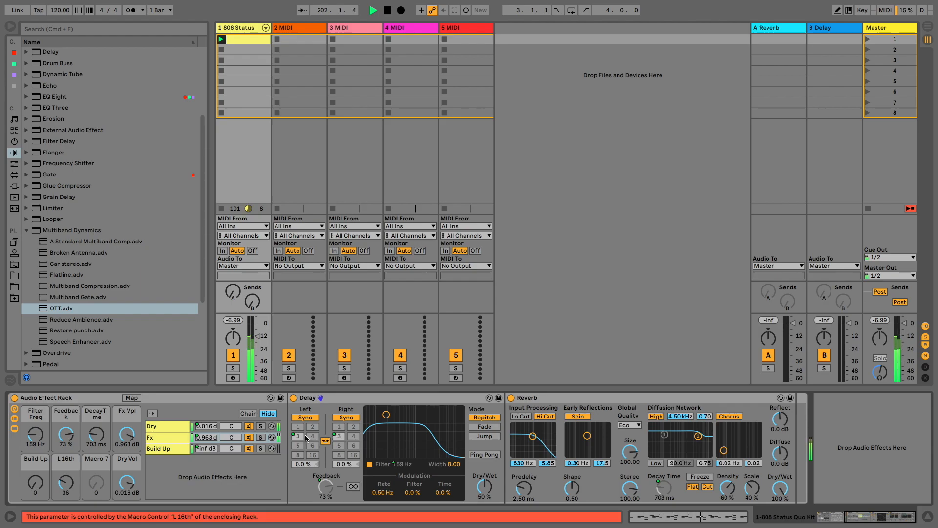
click(307, 436)
Step: Lock the Audio Effect Rack to Control Surface 3 (Oxygen 4th Gen)
click(93, 399)
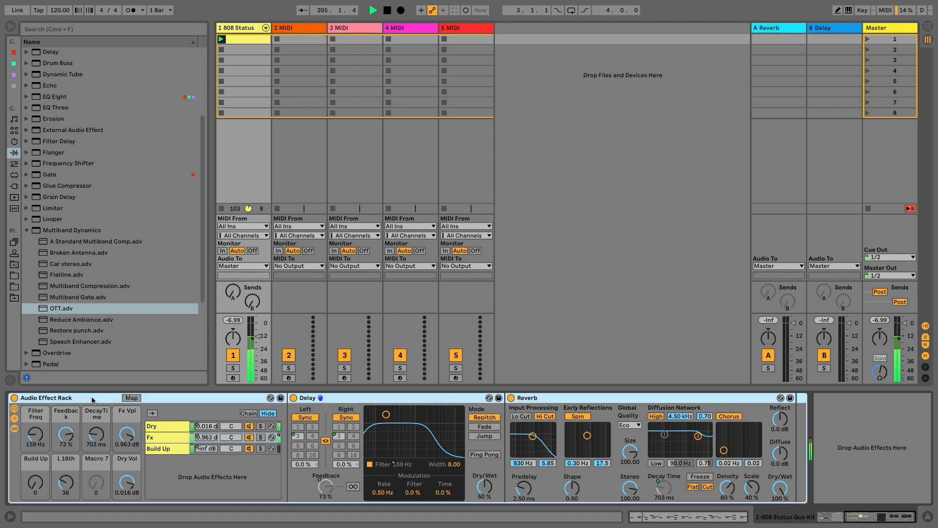
right_click(92, 400)
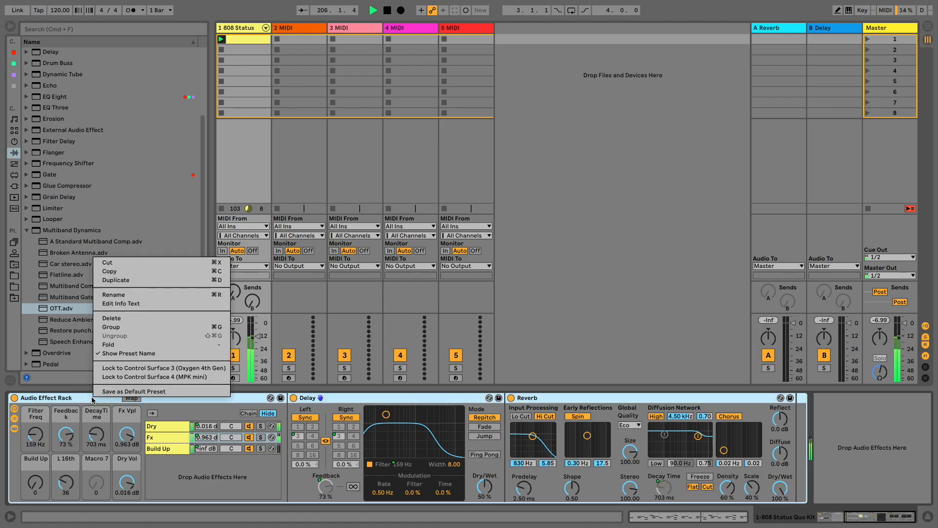
click(148, 372)
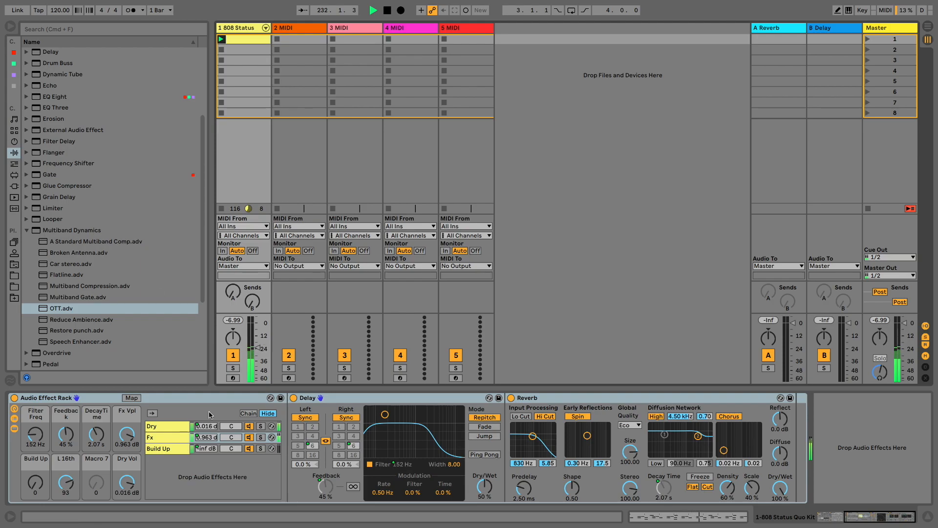
Step: Map the left-channel beat-division setting of the Build Up chain's Delay to the Build Up macro
click(162, 452)
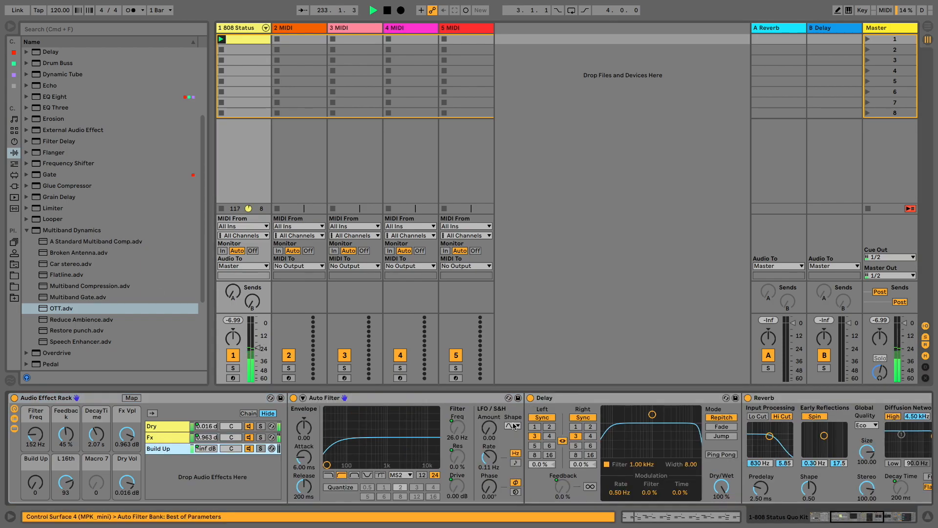
right_click(535, 436)
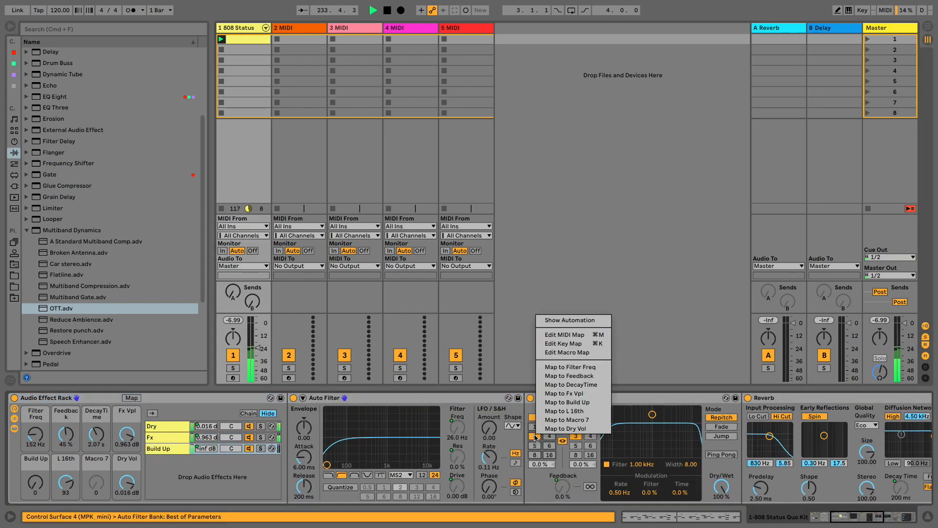
click(553, 402)
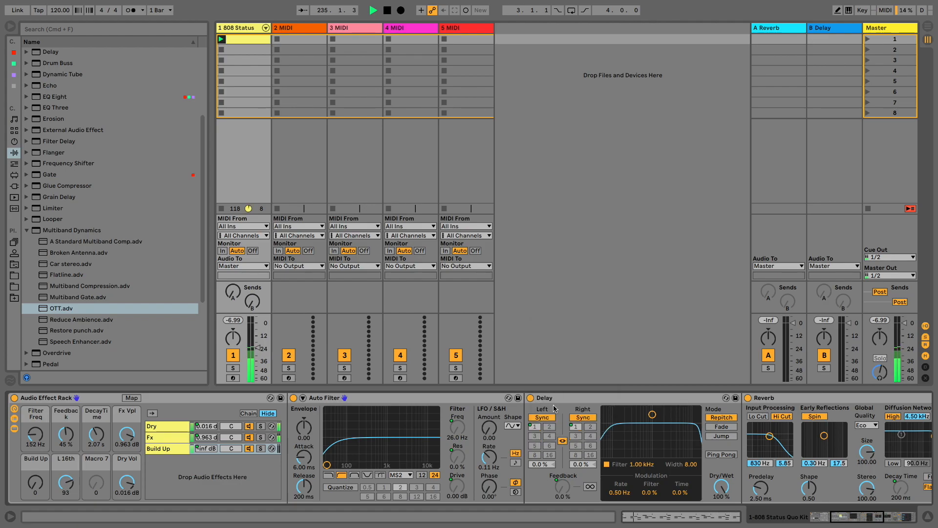
Step: Limit the maximum of the Build Up macro's Auto Filter Drive mapping to 16.3 dB
click(129, 398)
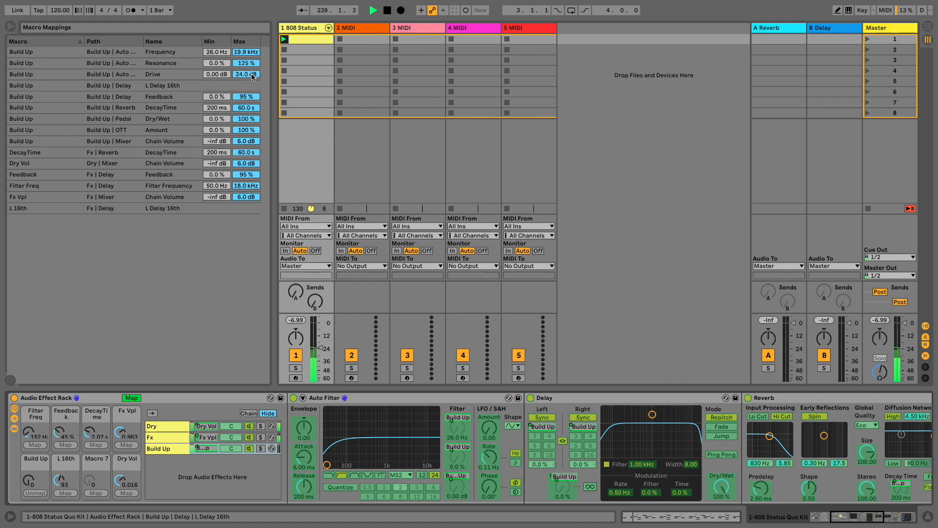
drag(253, 75, 252, 83)
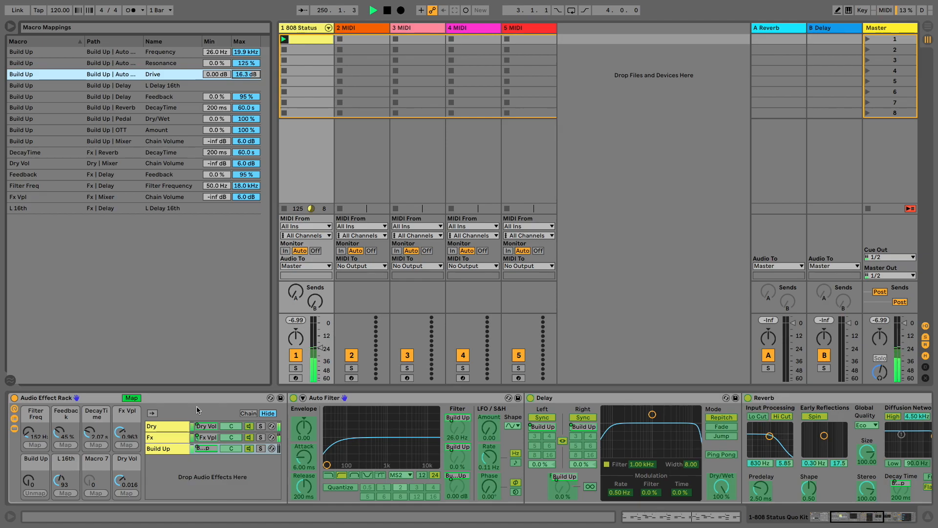
click(137, 401)
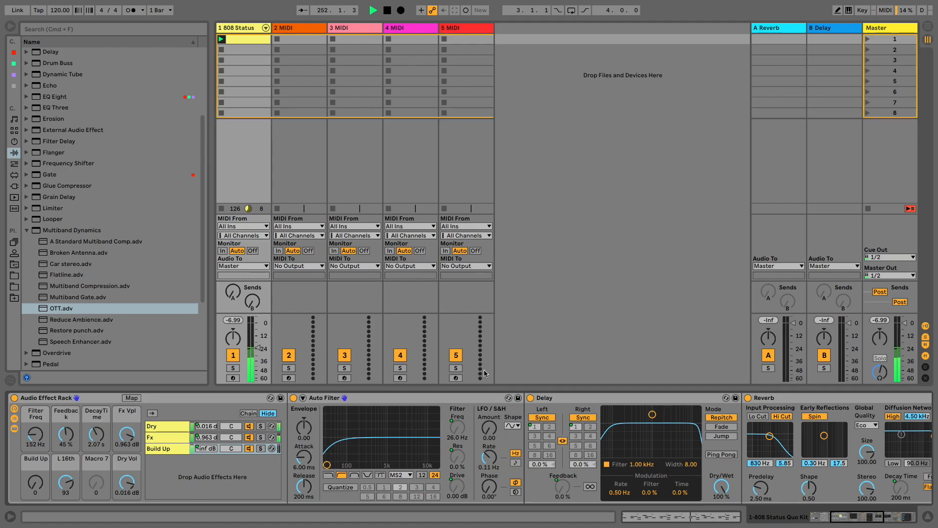
mouse_move(34, 482)
mouse_down()
mouse_move(34, 439)
mouse_move(34, 484)
mouse_up()
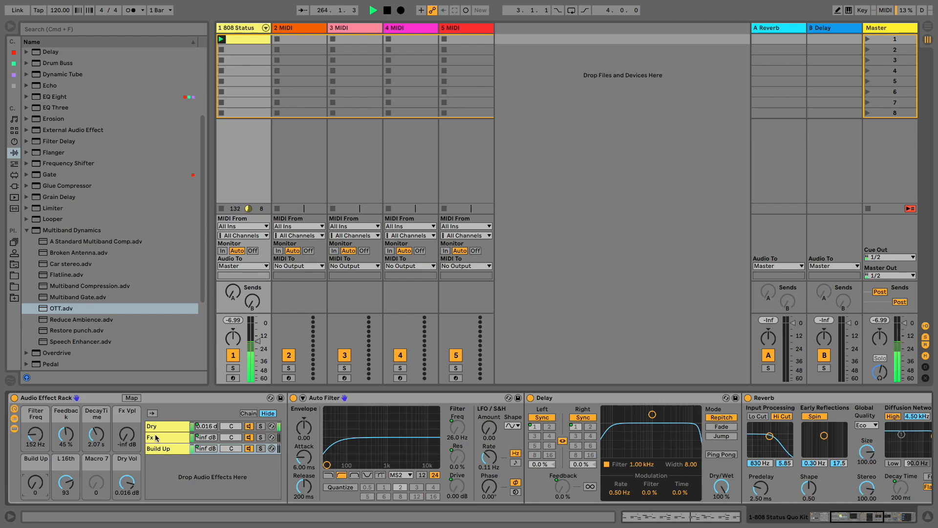
Step: Map the Dry chain's volume to the Build Up macro, with a minimum of 0.7 dB and a maximum of -inf dB
right_click(208, 426)
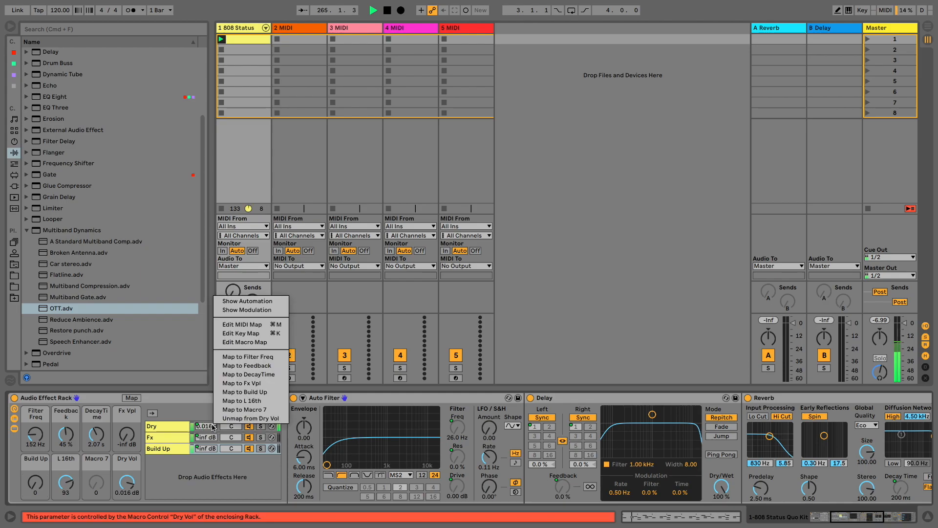
click(242, 392)
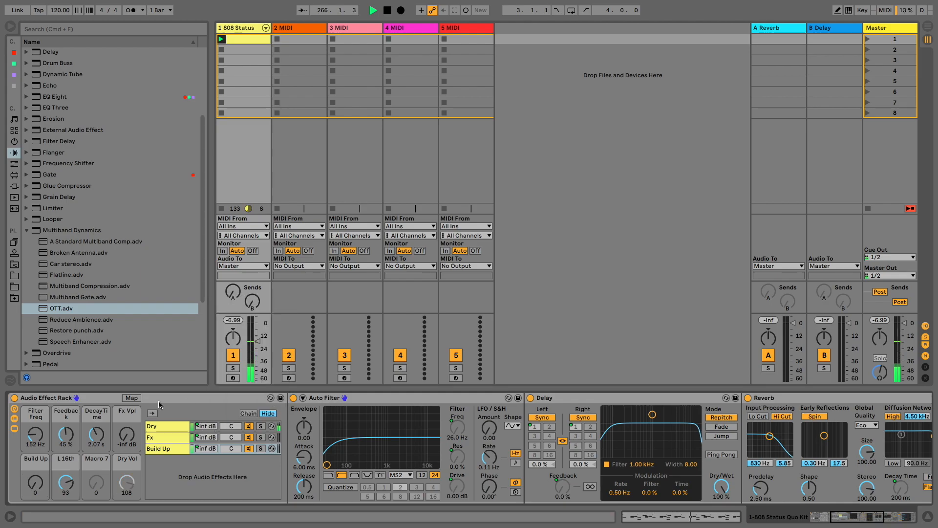
click(129, 399)
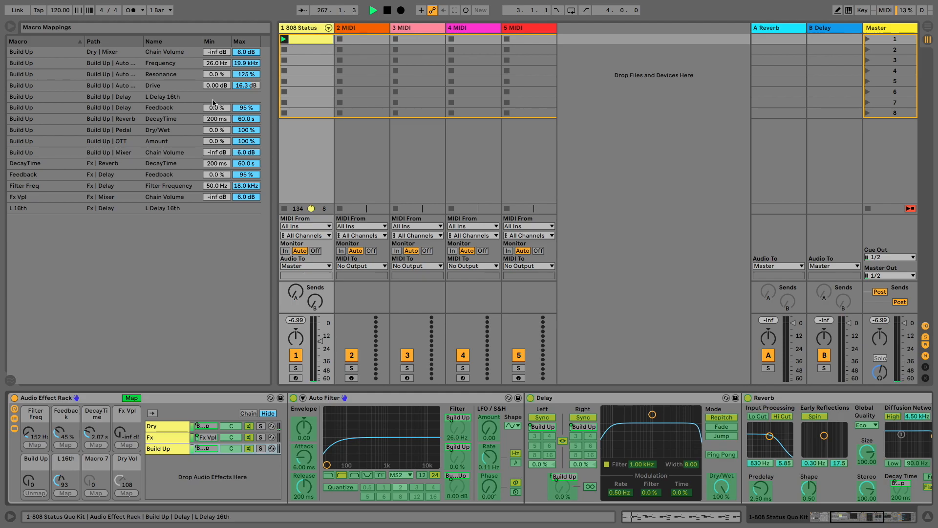
click(221, 54)
drag(221, 54, 223, 45)
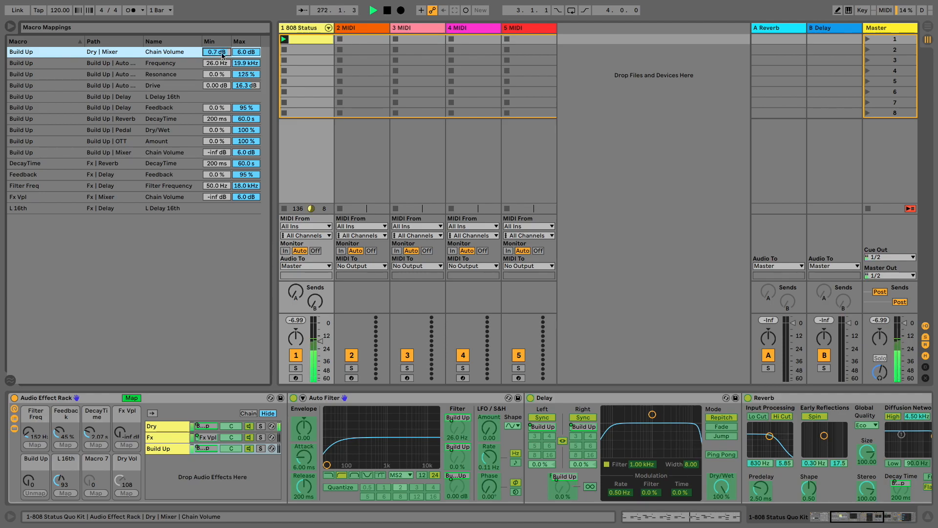
drag(247, 52, 247, 74)
click(131, 399)
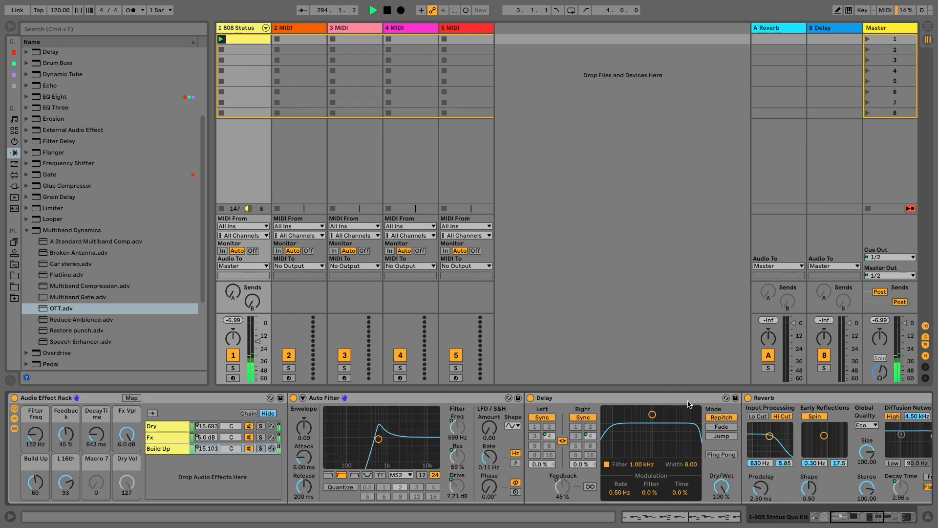
Step: Try Jump mode on the Build Up chain's Delay, then switch it back to Repitch
click(727, 436)
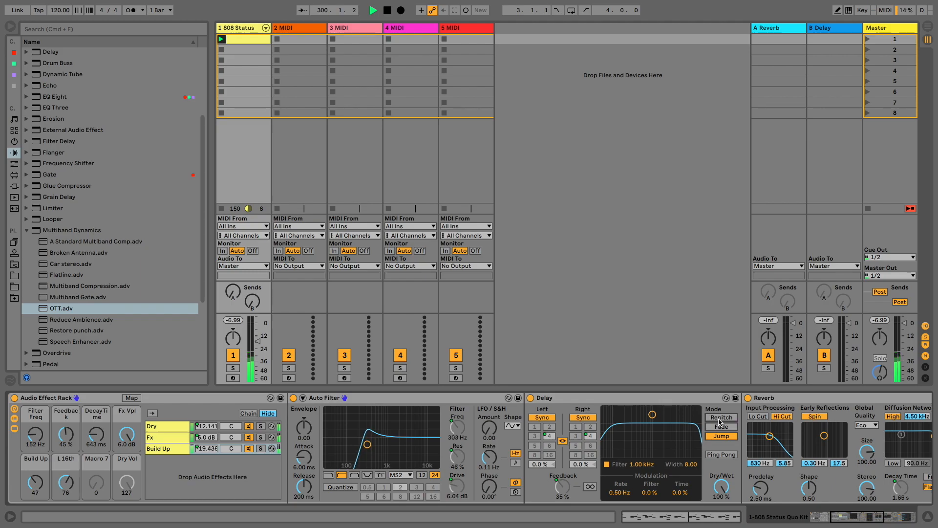
click(718, 419)
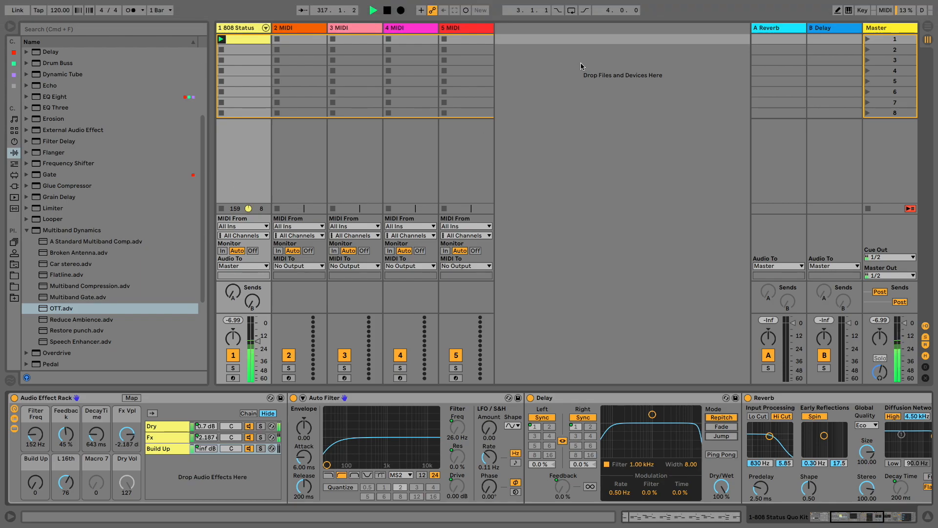
Step: Set the maximum of the Build Up macro's Dry chain volume mapping to -19.0 dB
mouse_move(648, 3)
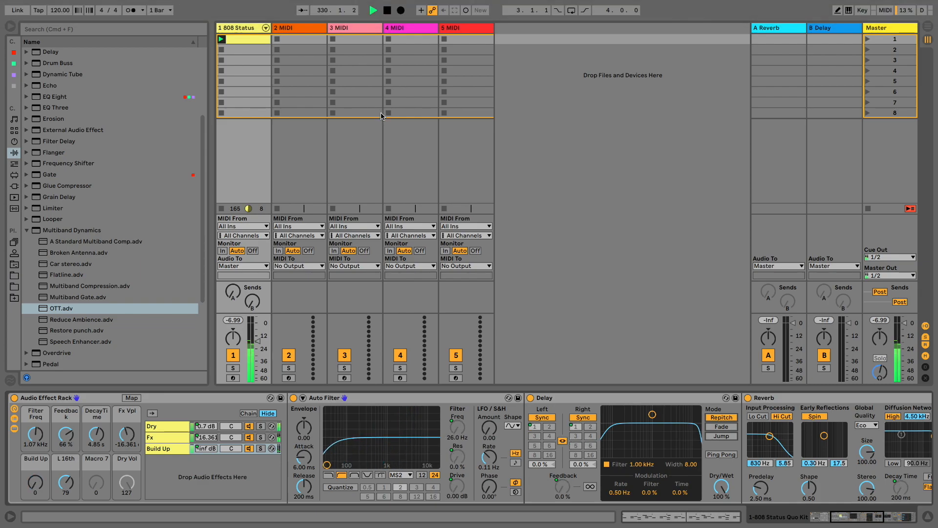
click(132, 398)
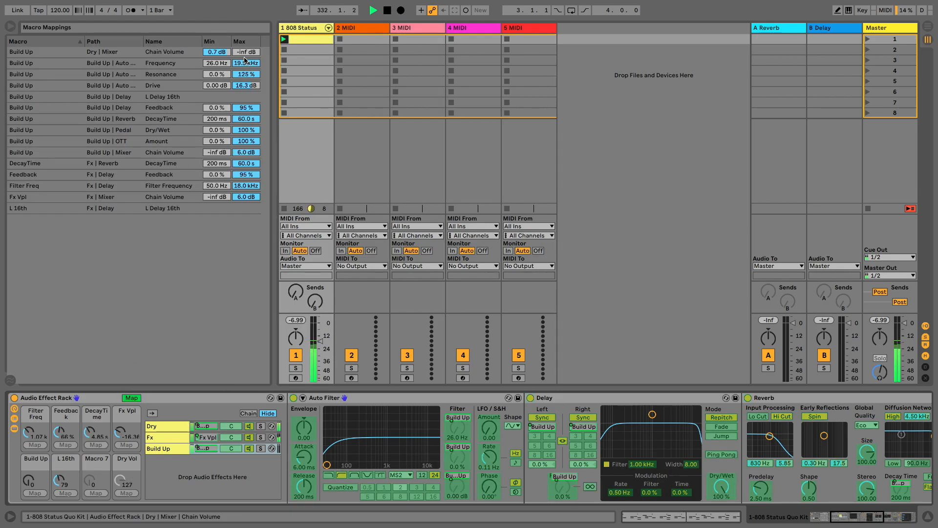
drag(245, 53, 245, 28)
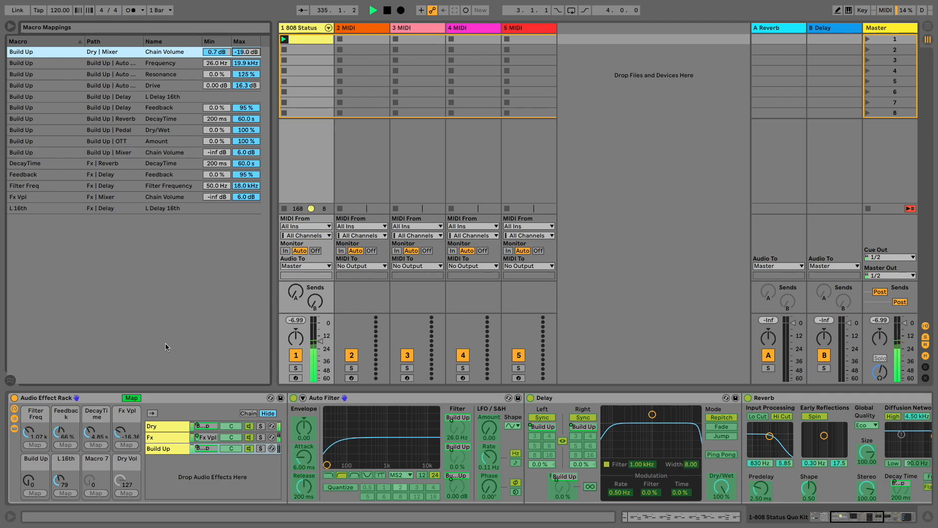
click(133, 397)
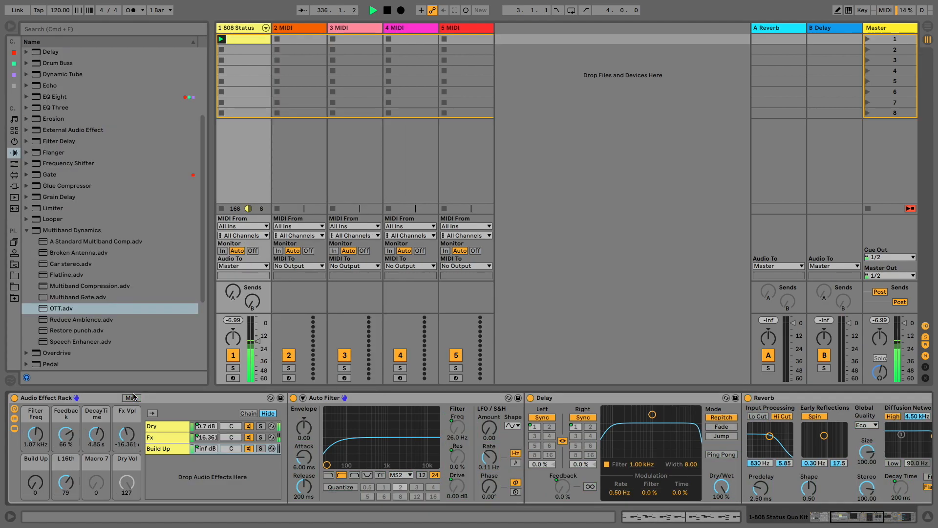